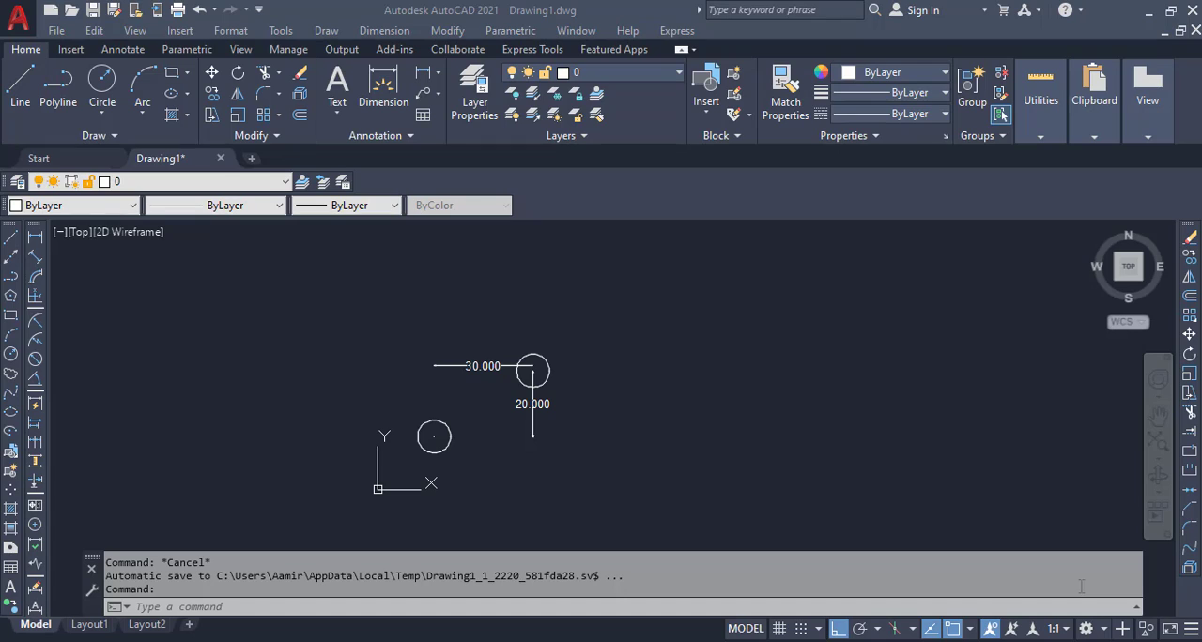
{"action": "scroll", "coordinate": [474, 425], "scroll_direction": "up", "scroll_amount": 2}
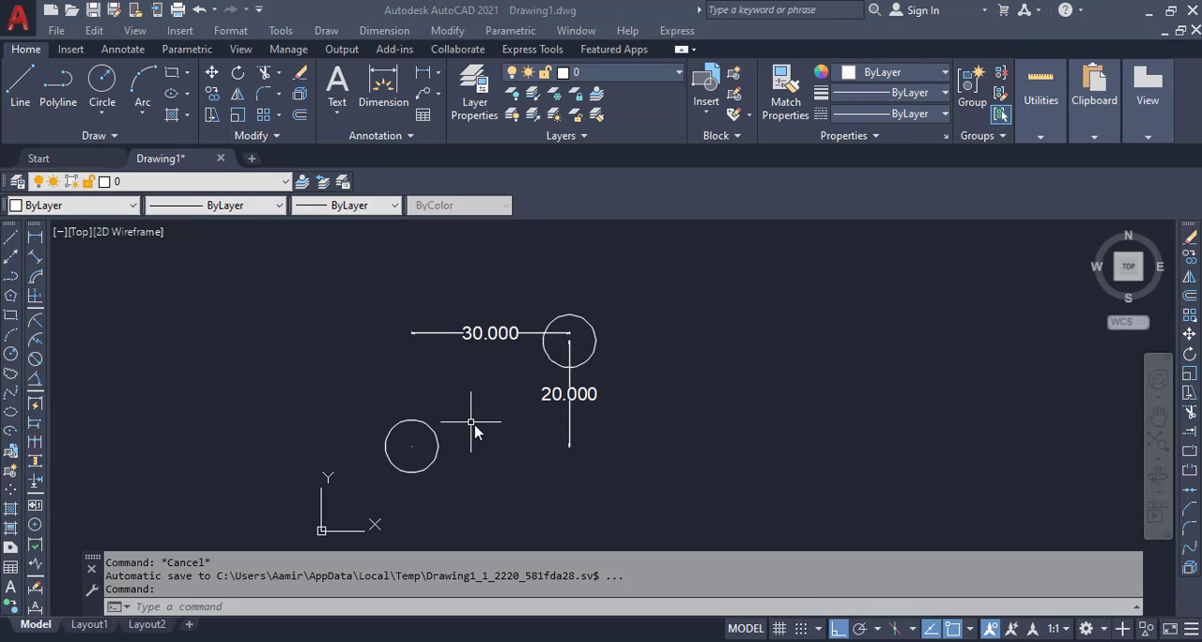
{"action": "scroll", "coordinate": [489, 424], "scroll_direction": "up", "scroll_amount": 2}
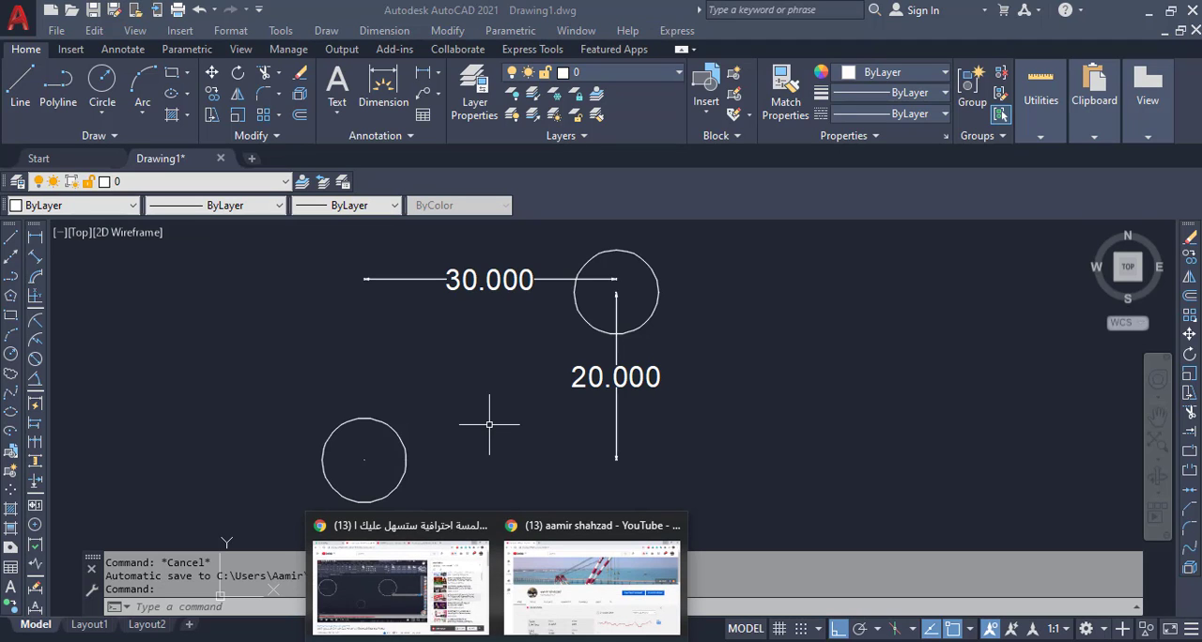
{"action": "left_click", "coordinate": [540, 609]}
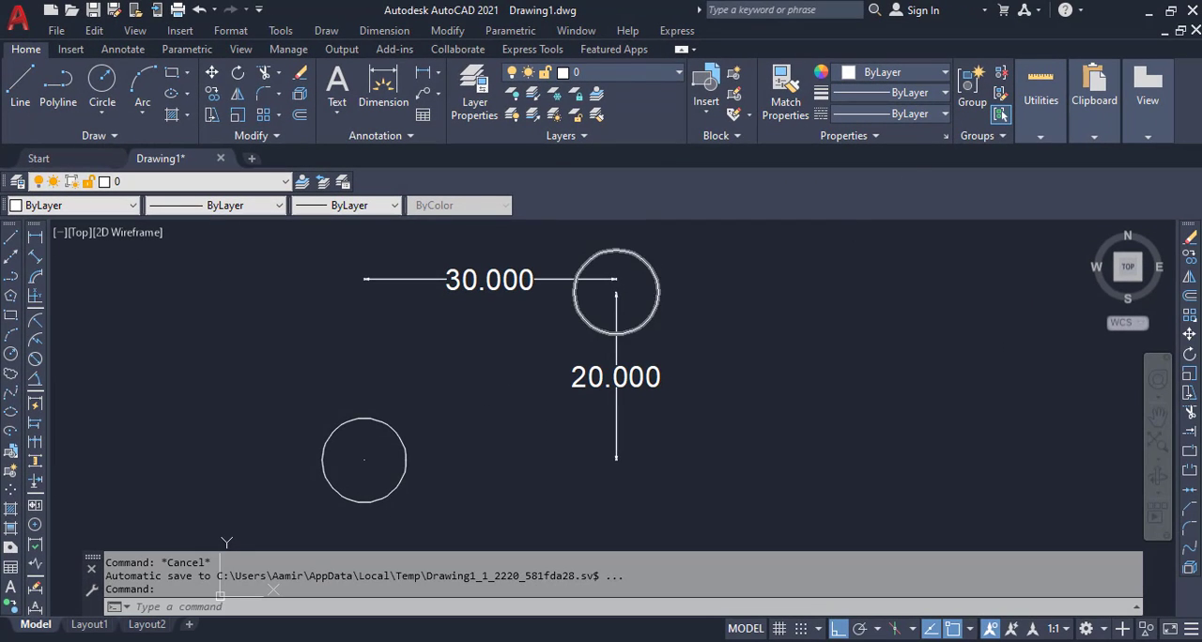
{"action": "scroll", "coordinate": [620, 347], "scroll_direction": "down", "scroll_amount": 2}
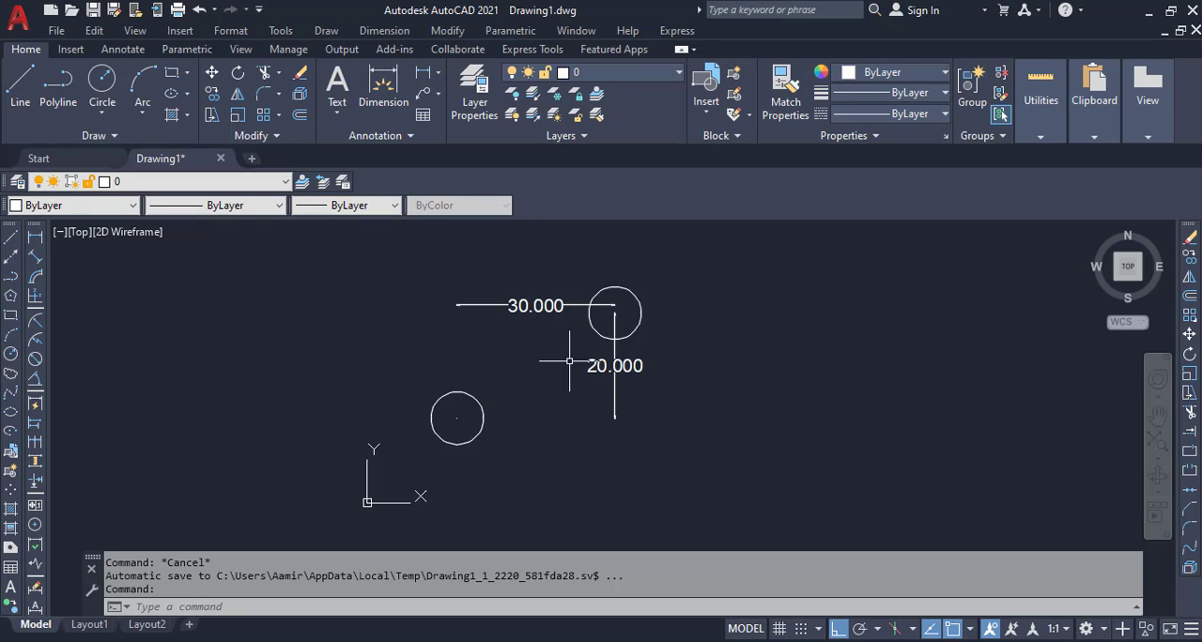
{"action": "scroll", "coordinate": [554, 344], "scroll_direction": "up", "scroll_amount": 4}
{"action": "scroll", "coordinate": [567, 347], "scroll_direction": "down", "scroll_amount": 2}
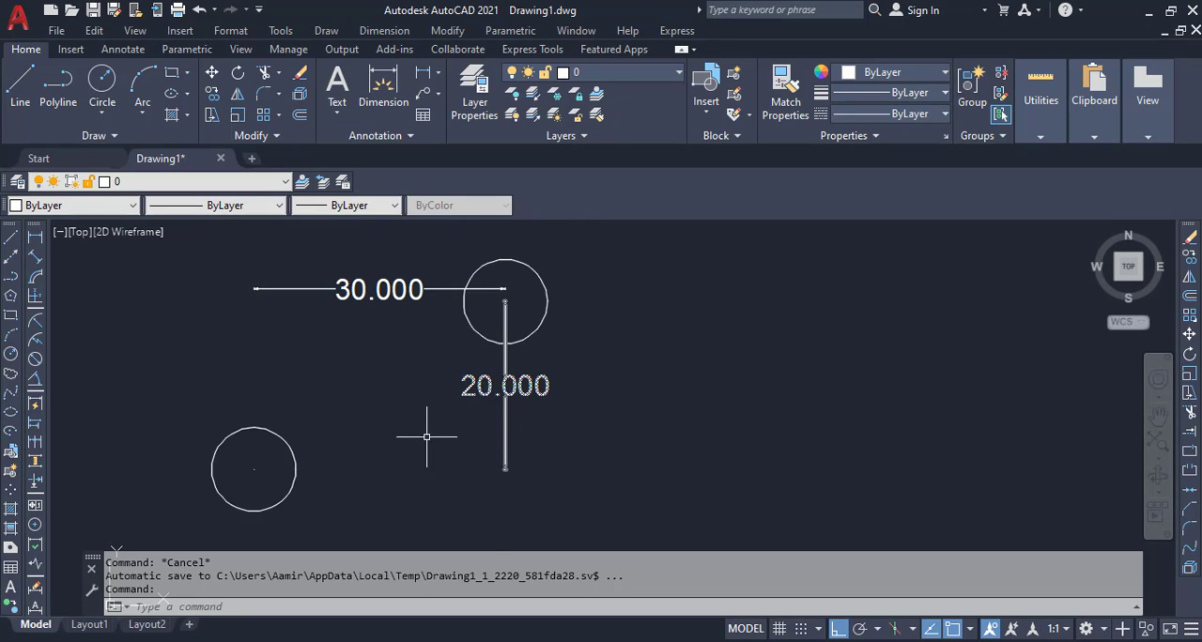
{"action": "left_click", "coordinate": [306, 433]}
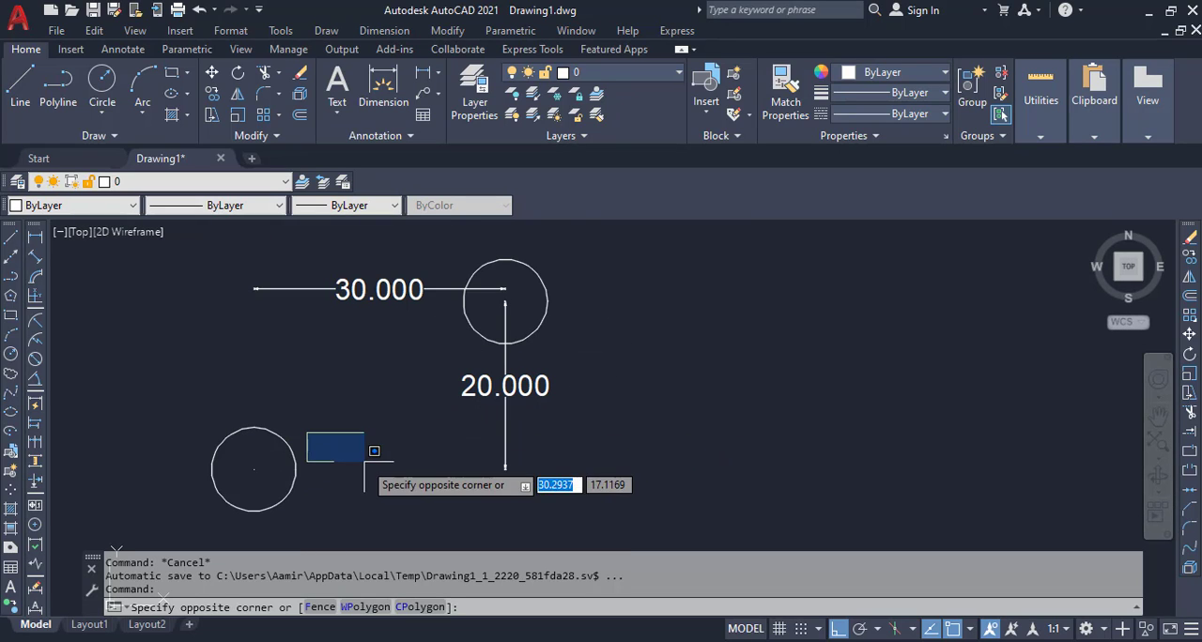
{"action": "left_click", "coordinate": [274, 413]}
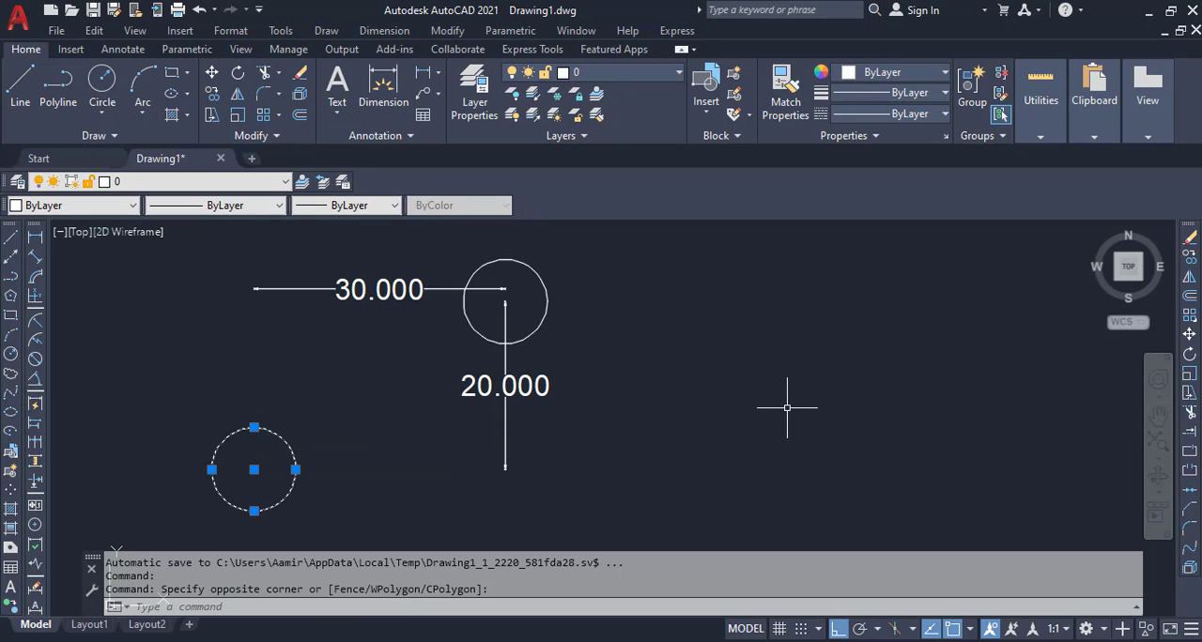
{"action": "key", "text": "Escape"}
{"action": "left_click", "coordinate": [688, 394]}
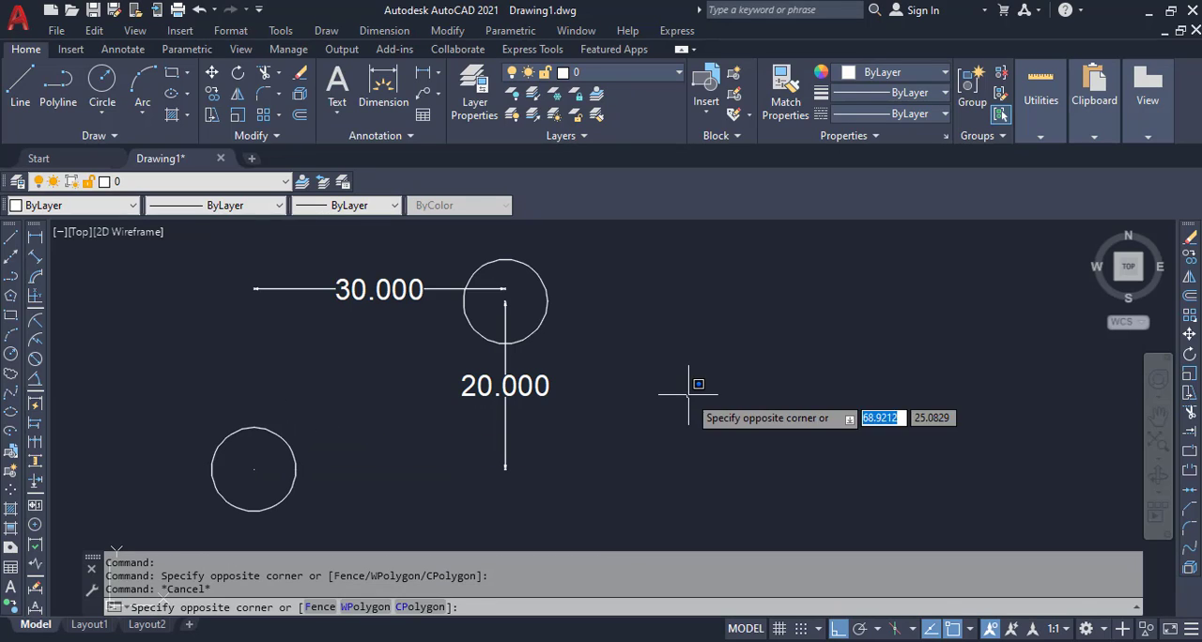
{"action": "type", "text": "c"}
{"action": "key", "text": "Return"}
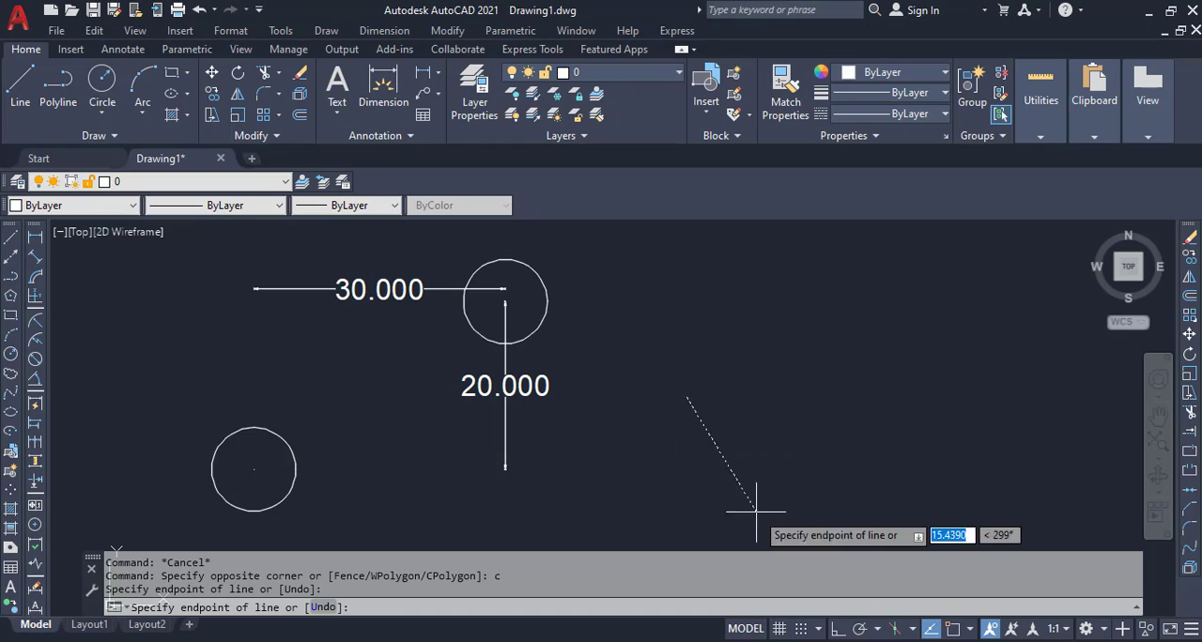
{"action": "key", "text": "Escape"}
{"action": "key", "text": "Delete"}
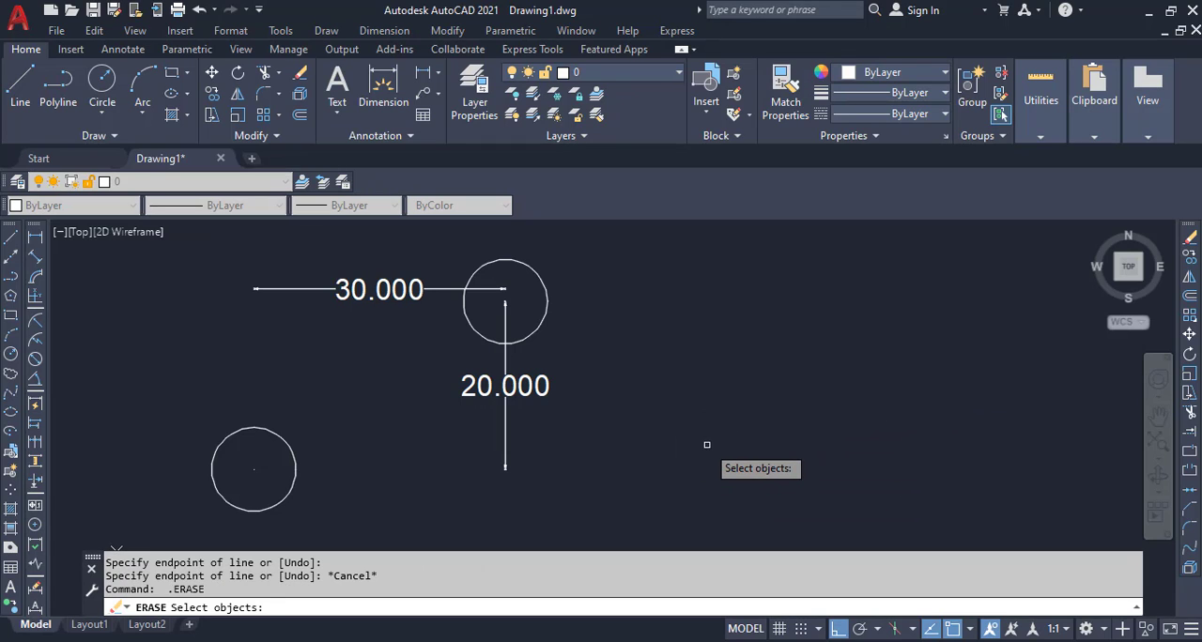
{"action": "key", "text": "Escape"}
Step: Draw a circle of radius 5 in the empty area to the right of the dimensioned pair of circles
{"action": "type", "text": "c"}
{"action": "key", "text": "Return"}
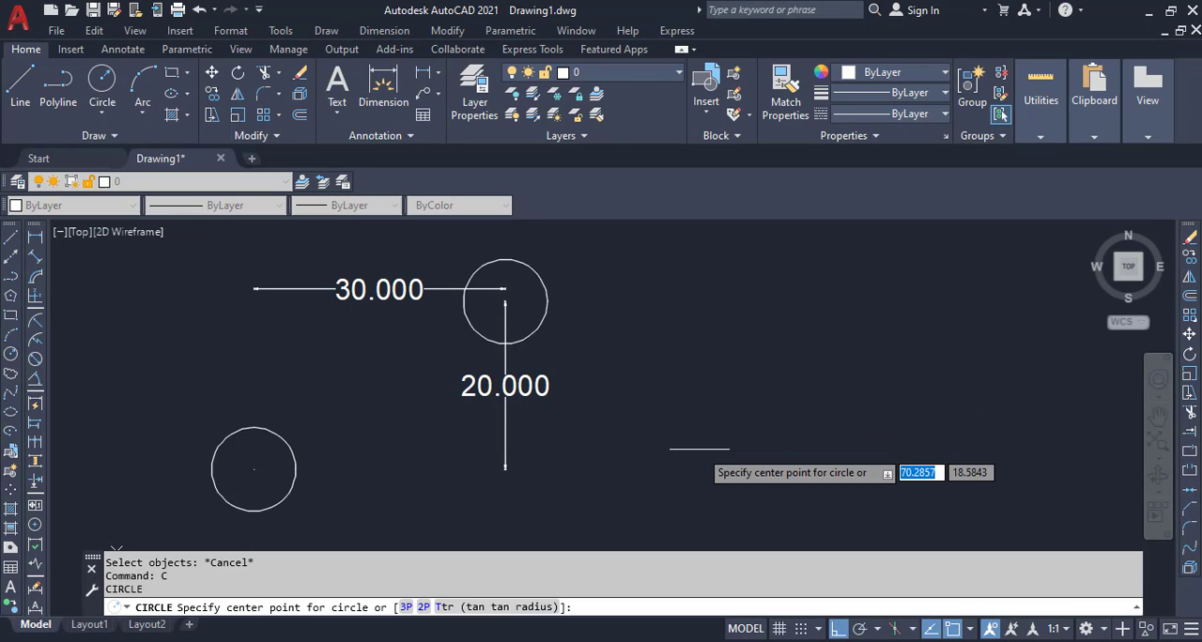
{"action": "left_click", "coordinate": [699, 449]}
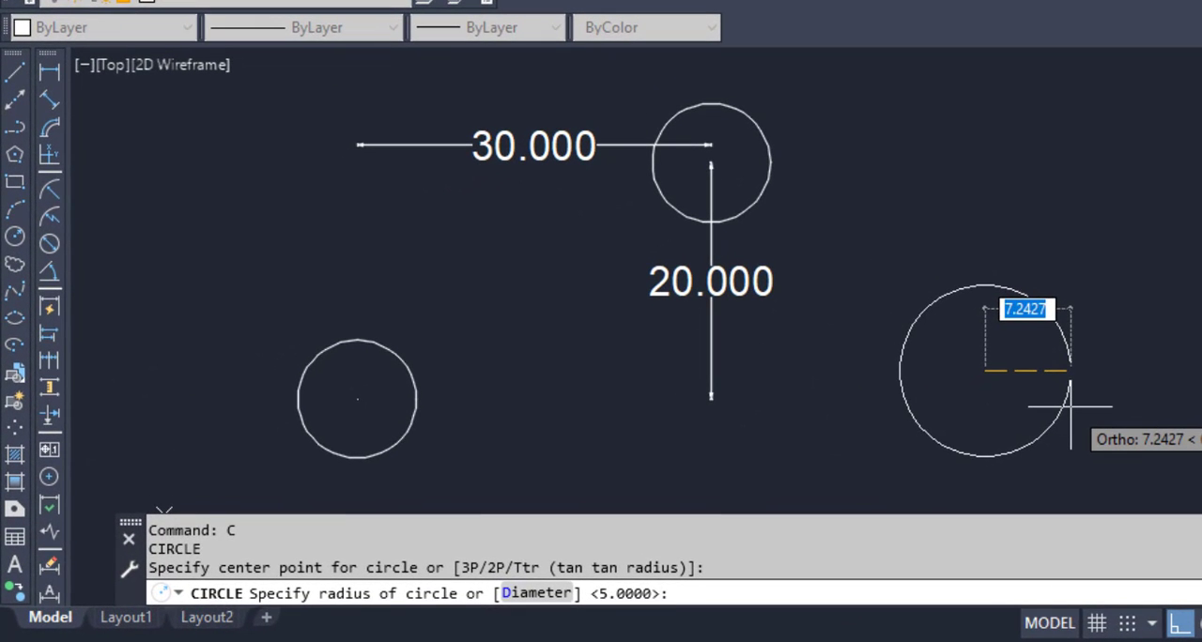
{"action": "key", "text": "Return"}
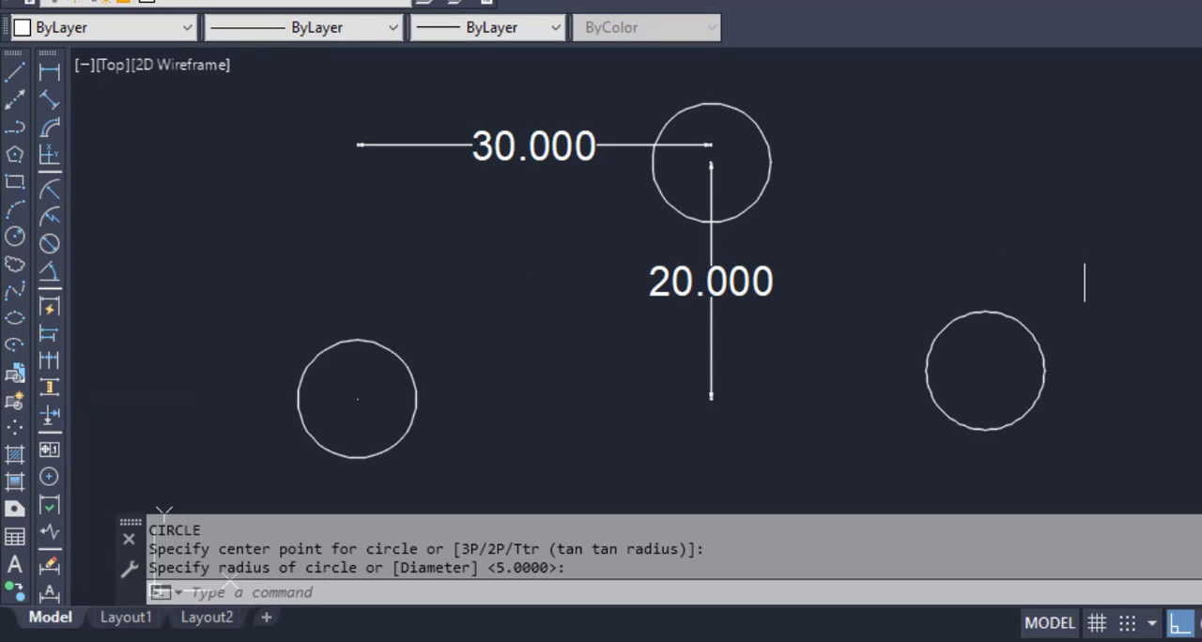
Step: Draw a circle of radius 5, using tracking (tk) to place its center 30 right and 20 above the new circle's center
{"action": "type", "text": "C"}
{"action": "key", "text": "Return"}
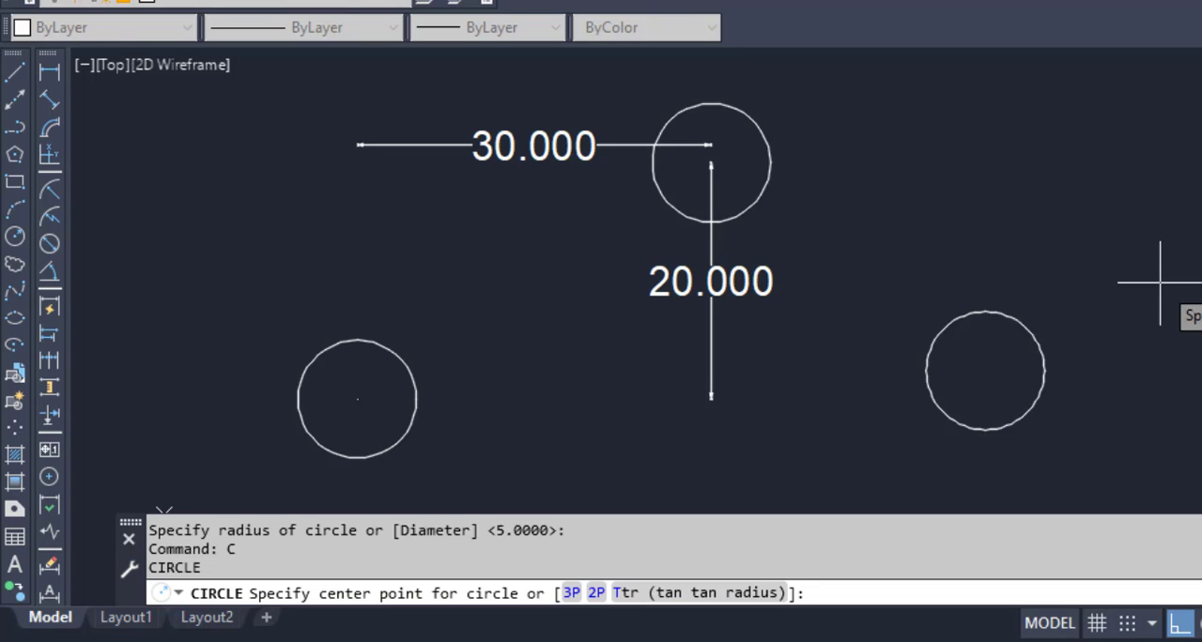
{"action": "type", "text": "tk"}
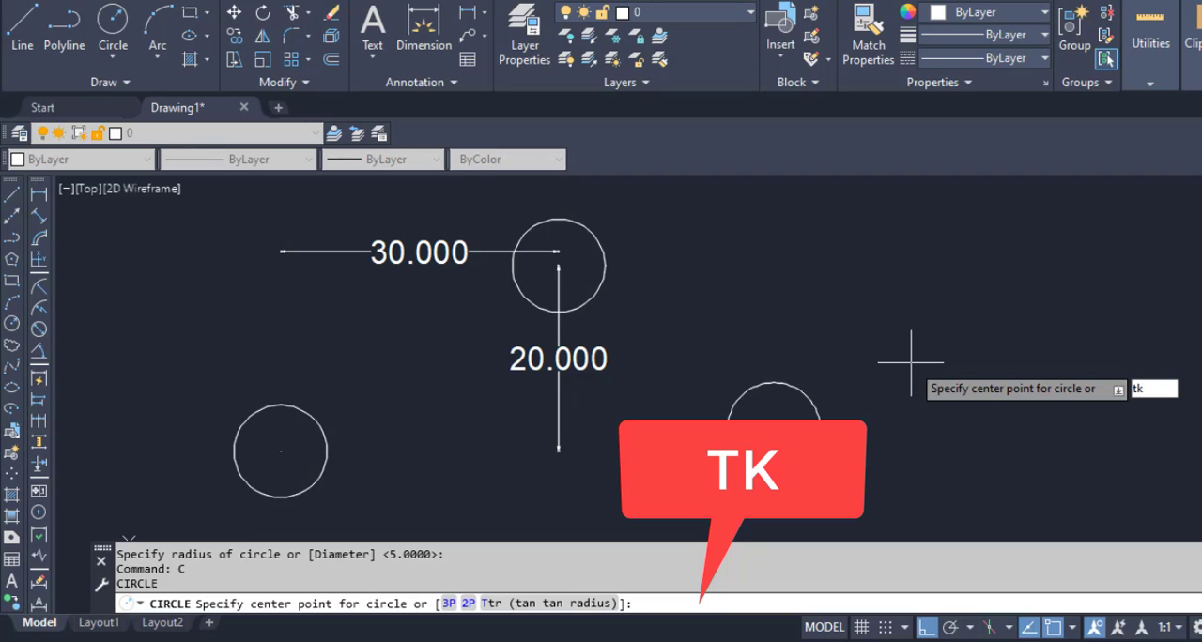
{"action": "key", "text": "Return"}
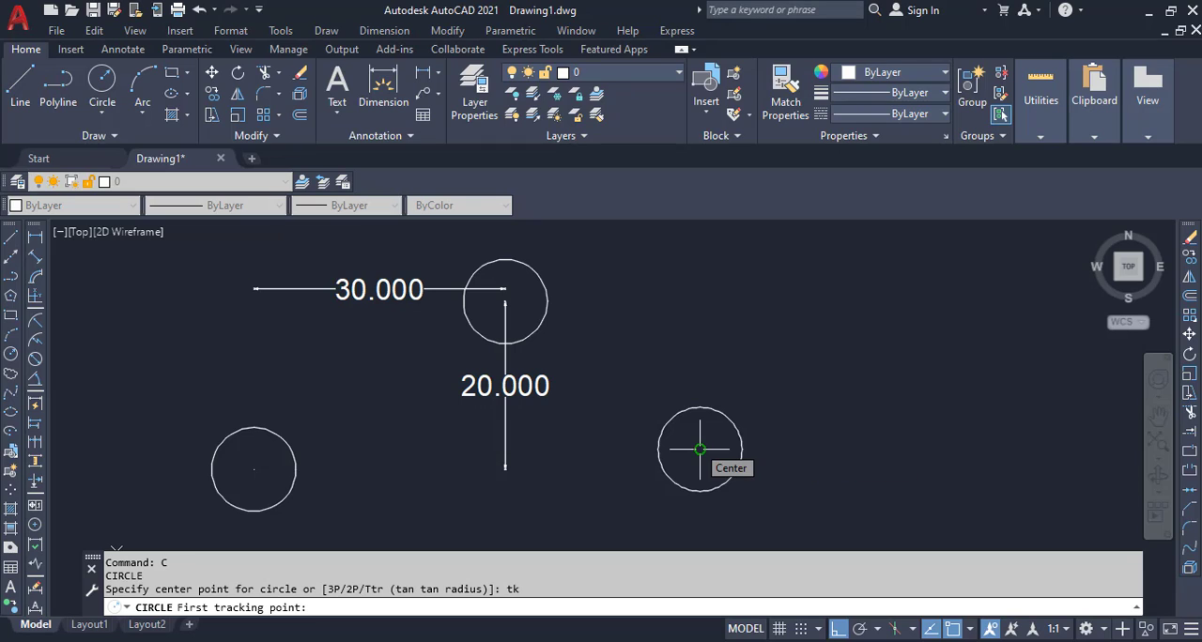
{"action": "left_click", "coordinate": [699, 450]}
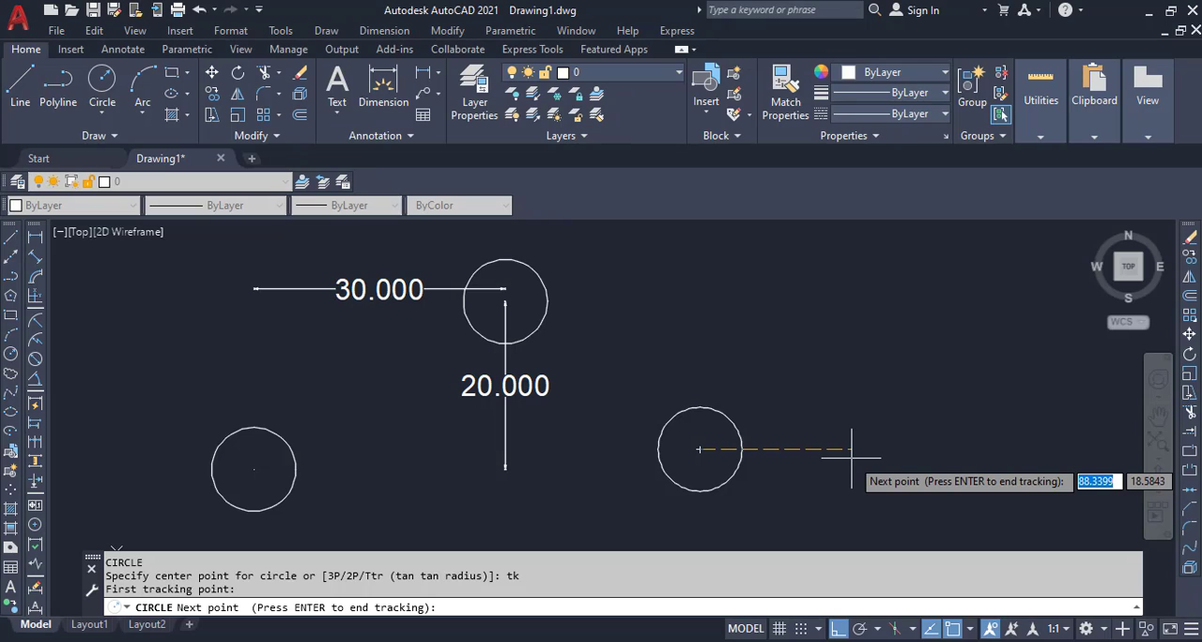
{"action": "type", "text": "30"}
{"action": "key", "text": "Return"}
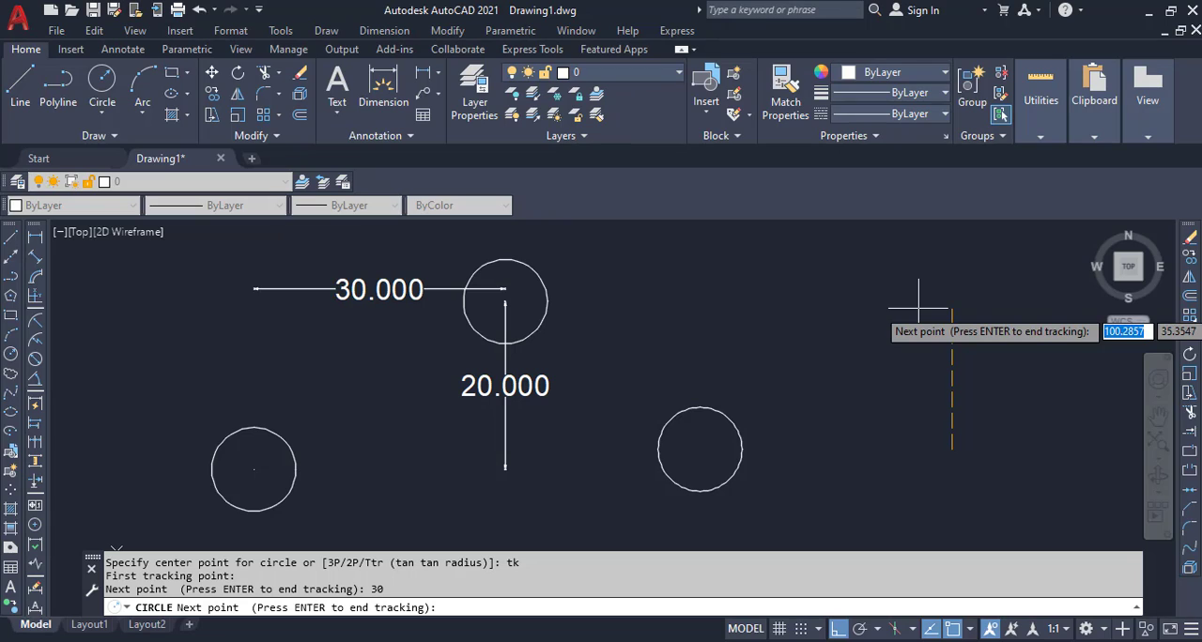
{"action": "type", "text": "20"}
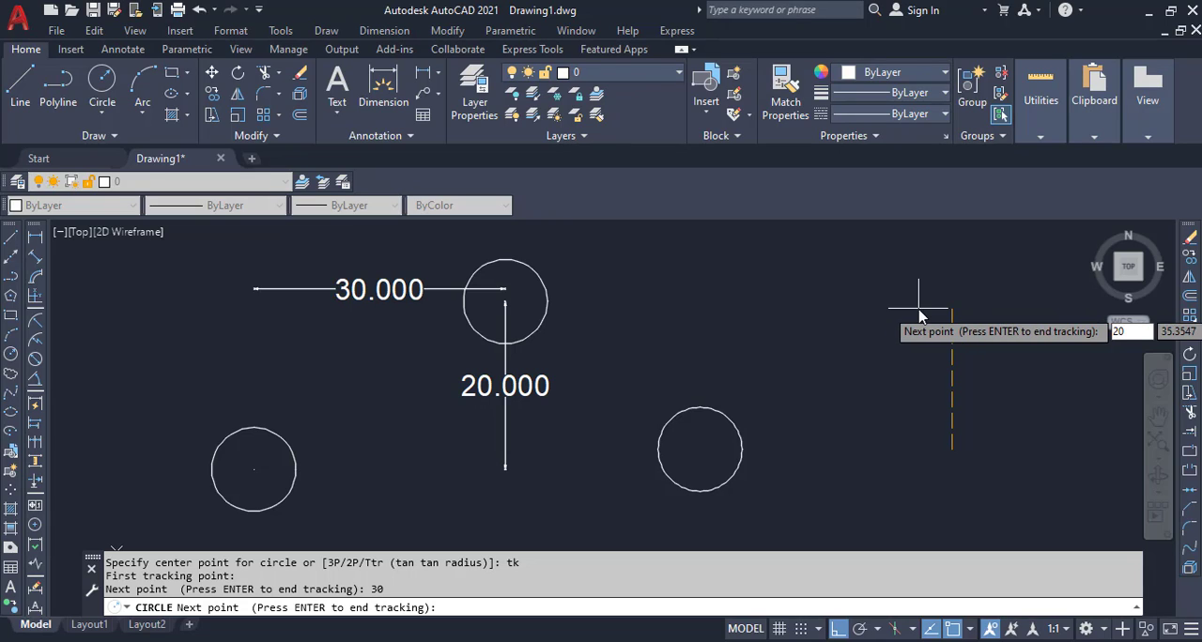
{"action": "key", "text": "Return"}
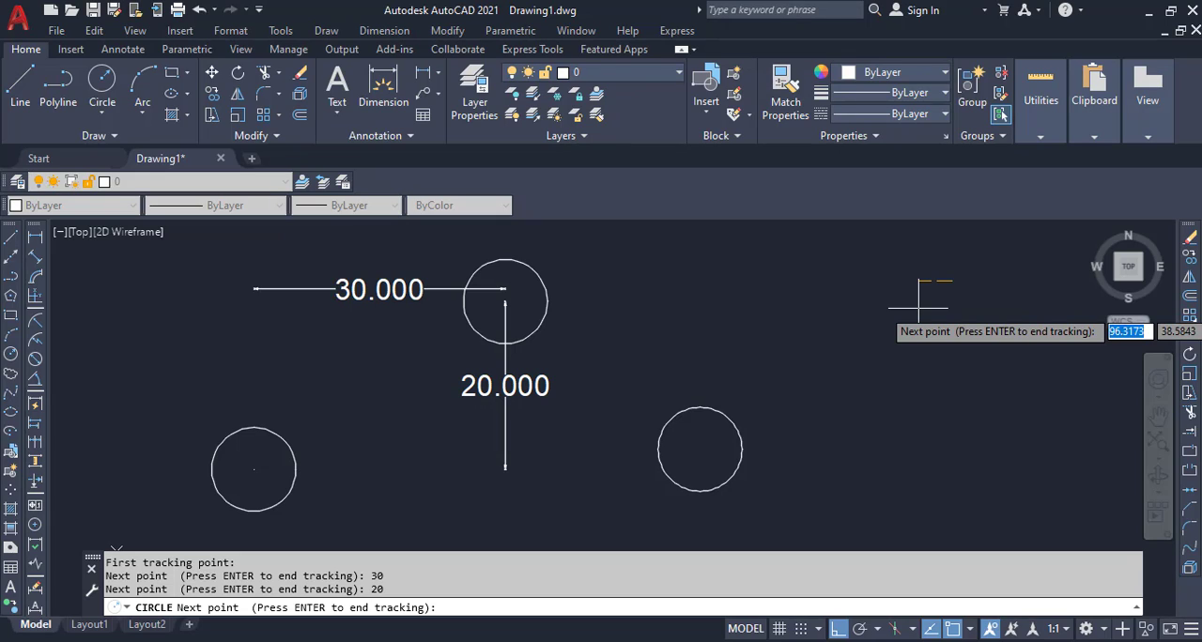
{"action": "key", "text": "Return"}
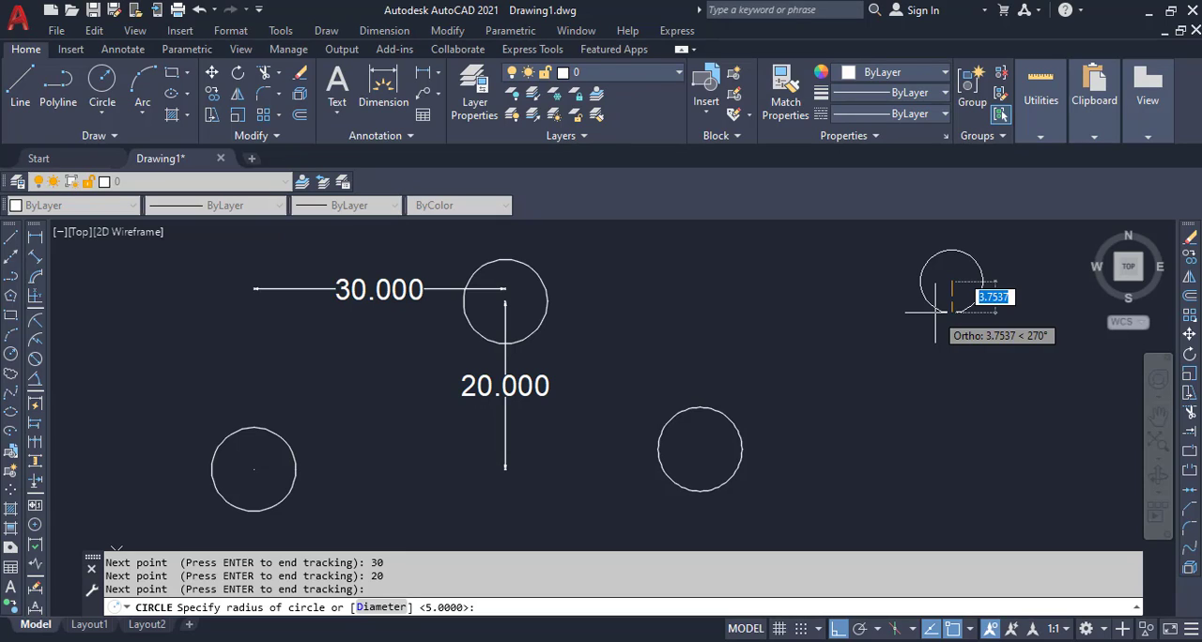
{"action": "key", "text": "Return"}
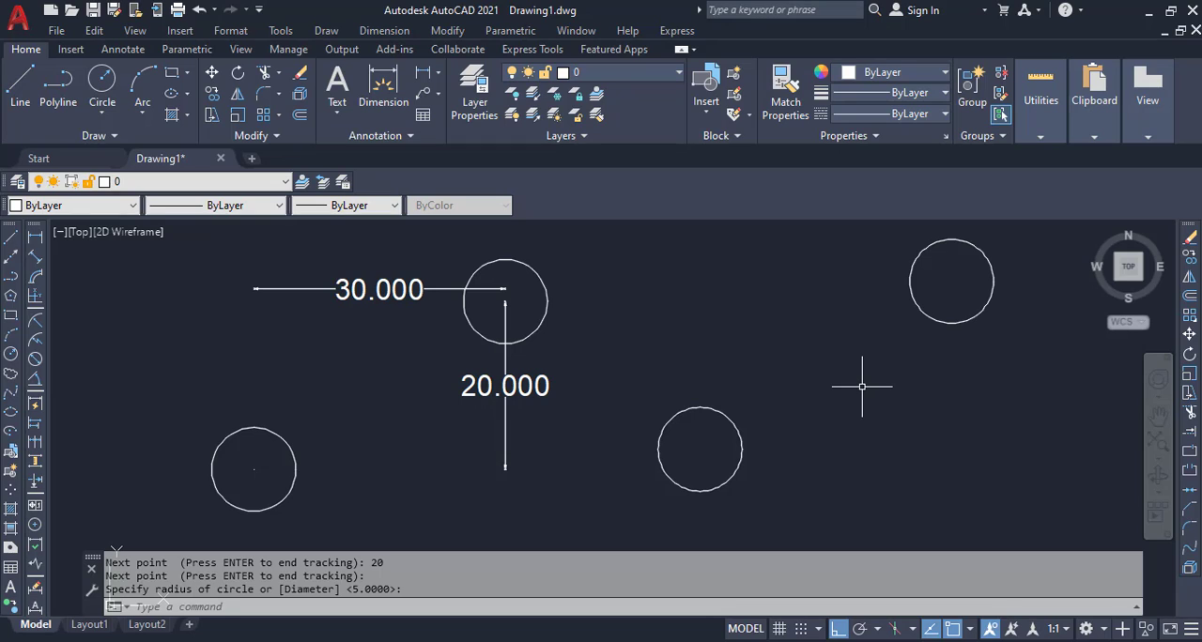
Step: Add a vertical linear dimension between the centers of the two new circles, placed between them
{"action": "left_click", "coordinate": [36, 239]}
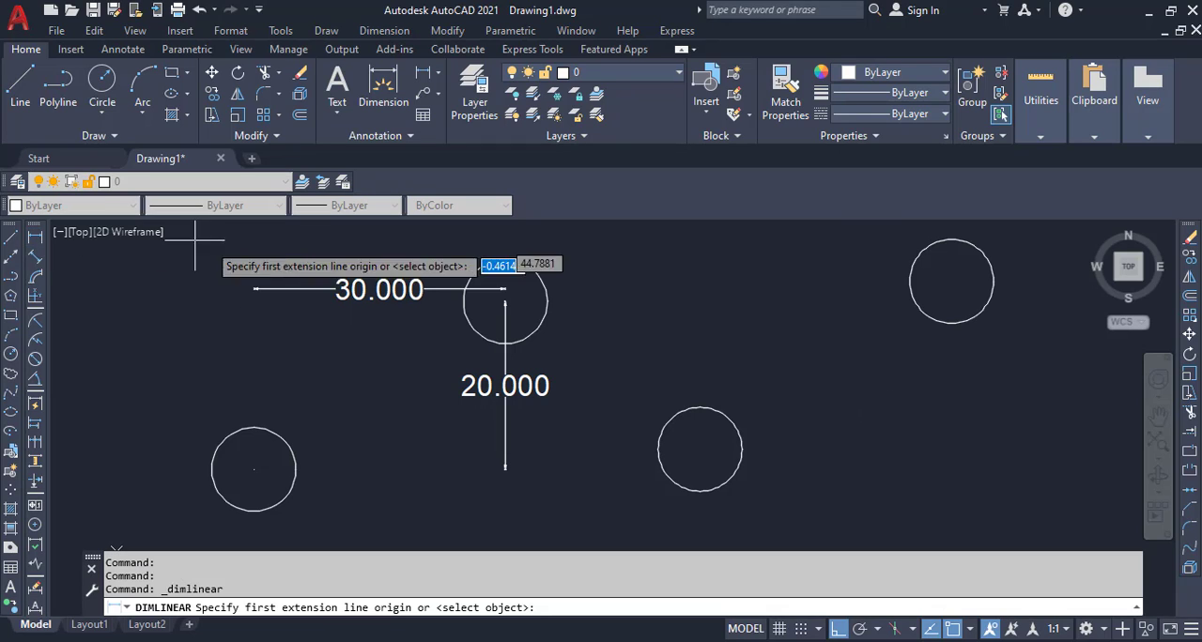
{"action": "left_click", "coordinate": [699, 449]}
{"action": "left_click", "coordinate": [951, 281]}
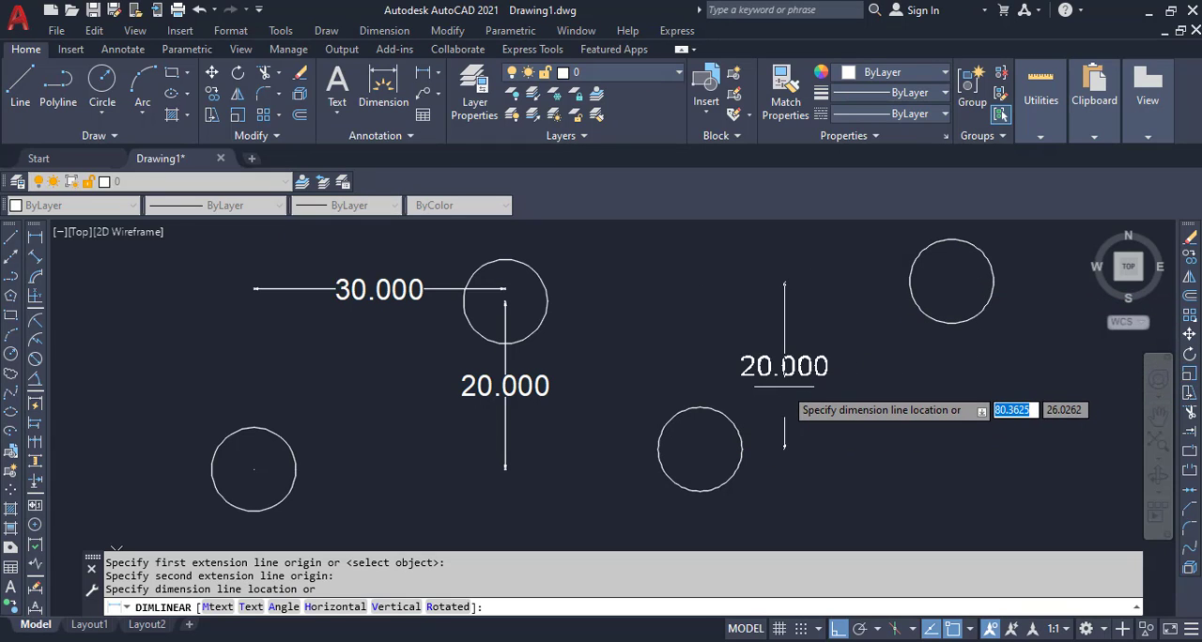
{"action": "left_click", "coordinate": [784, 378]}
Step: Add a horizontal linear dimension between the centers of the two new circles, just below the lower circle's center
{"action": "key", "text": "Return"}
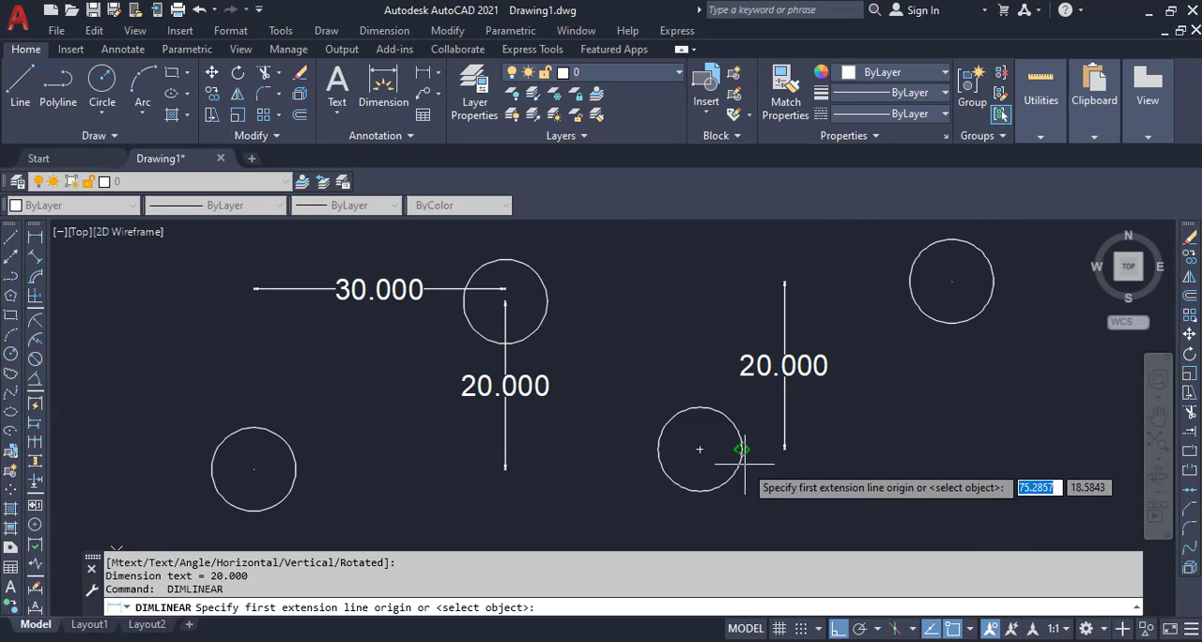
{"action": "left_click", "coordinate": [699, 450]}
{"action": "left_click", "coordinate": [951, 281]}
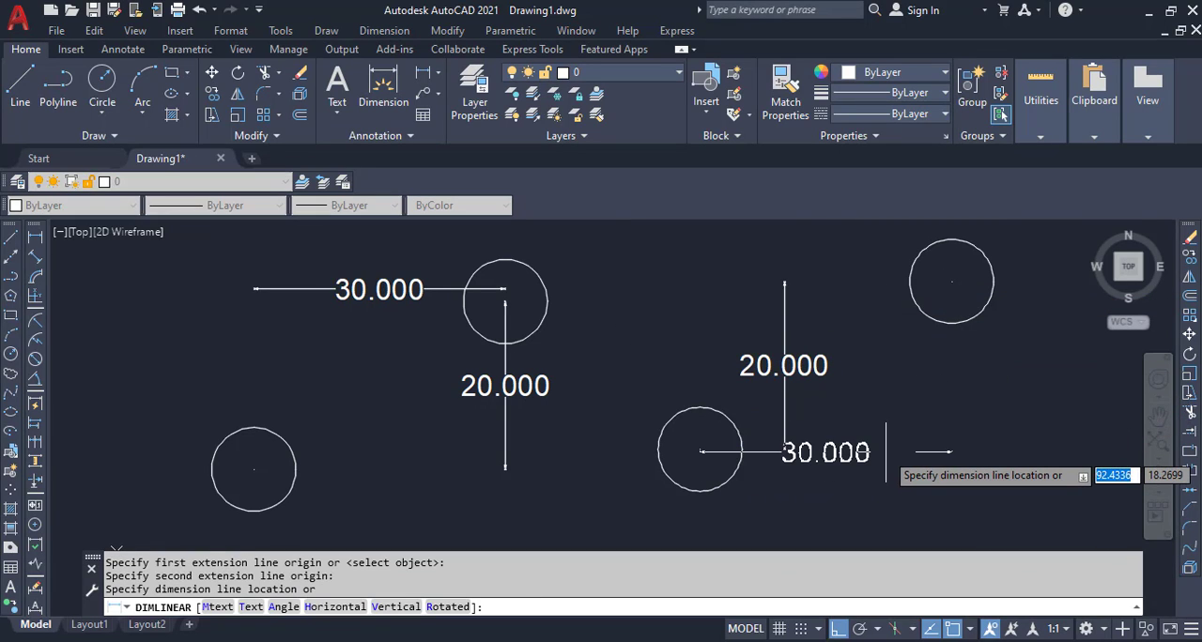
{"action": "left_click", "coordinate": [886, 463]}
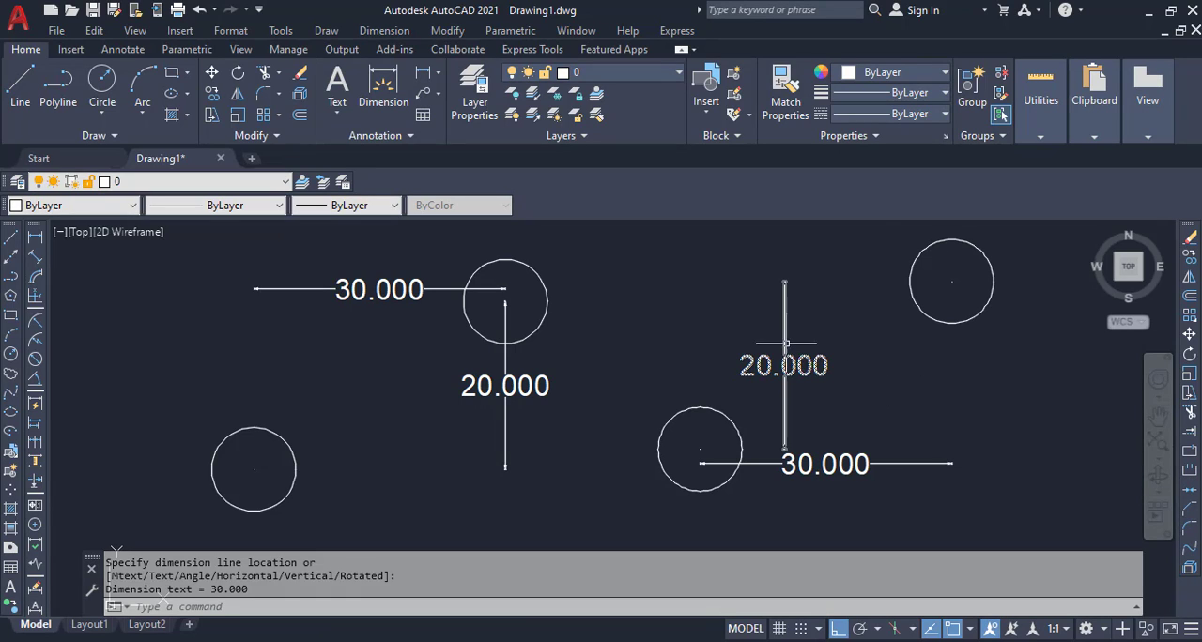
Step: Move the new pair's vertical dimension line to the right so it sits beneath the upper circle's center
{"action": "left_click", "coordinate": [803, 301]}
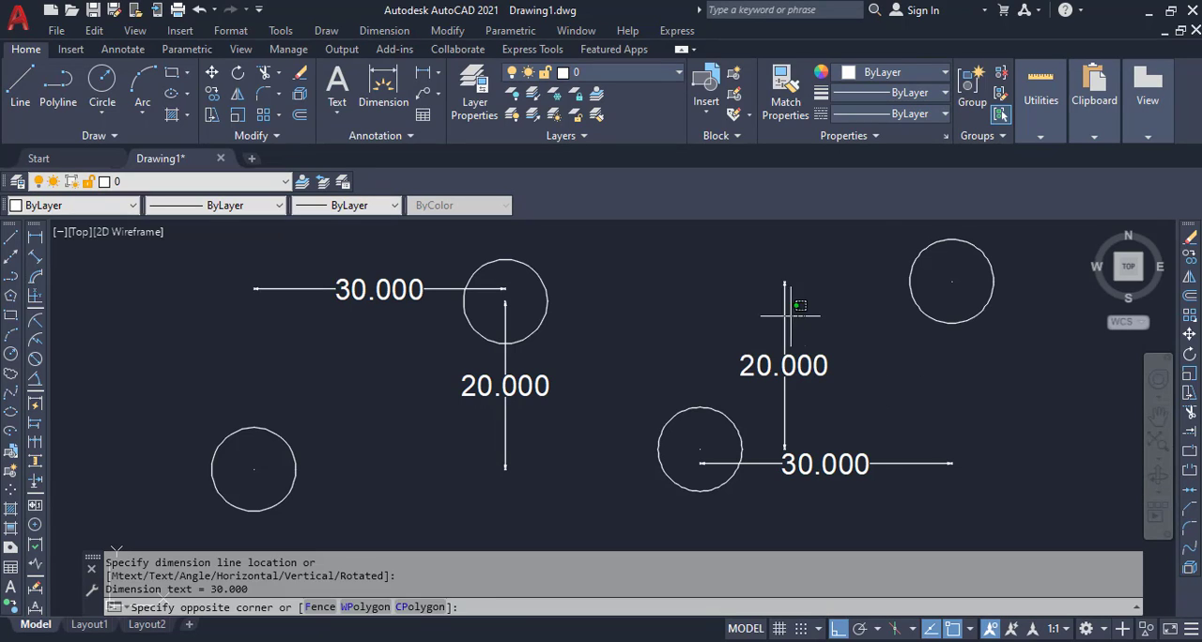
{"action": "left_click", "coordinate": [739, 317]}
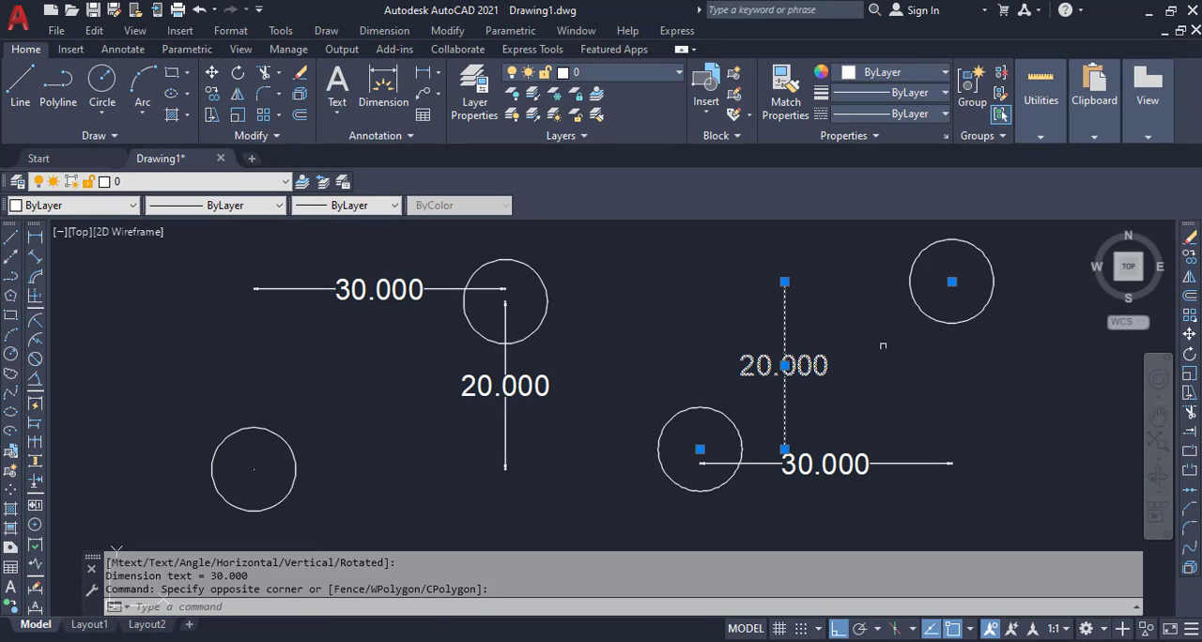
{"action": "left_click", "coordinate": [785, 365]}
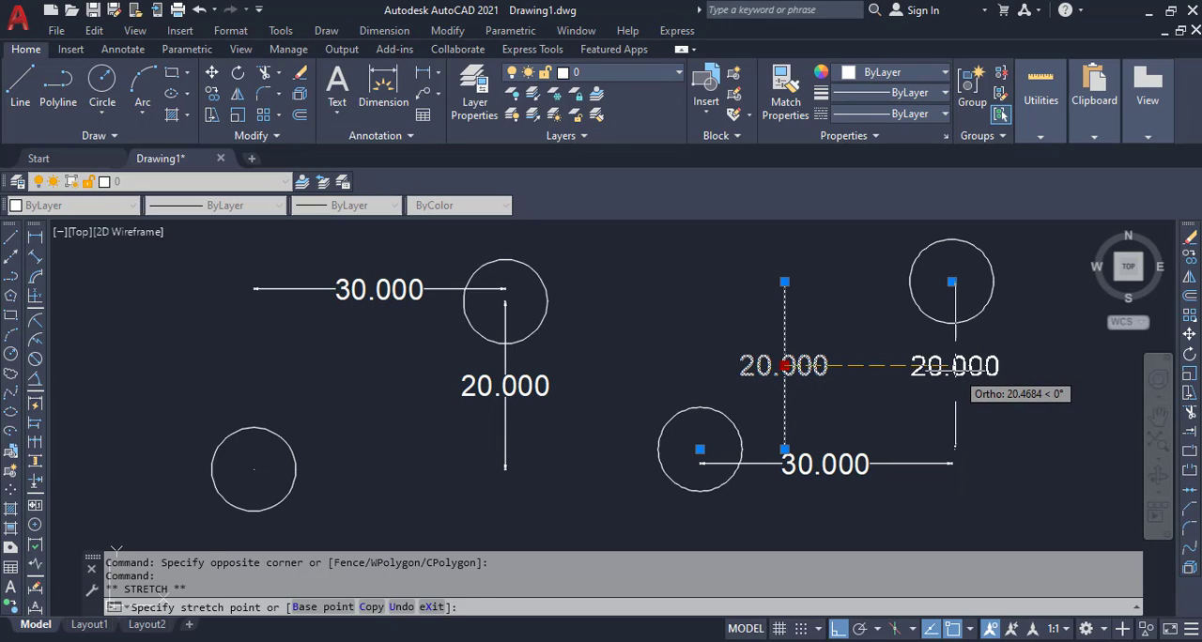
{"action": "left_click", "coordinate": [955, 366]}
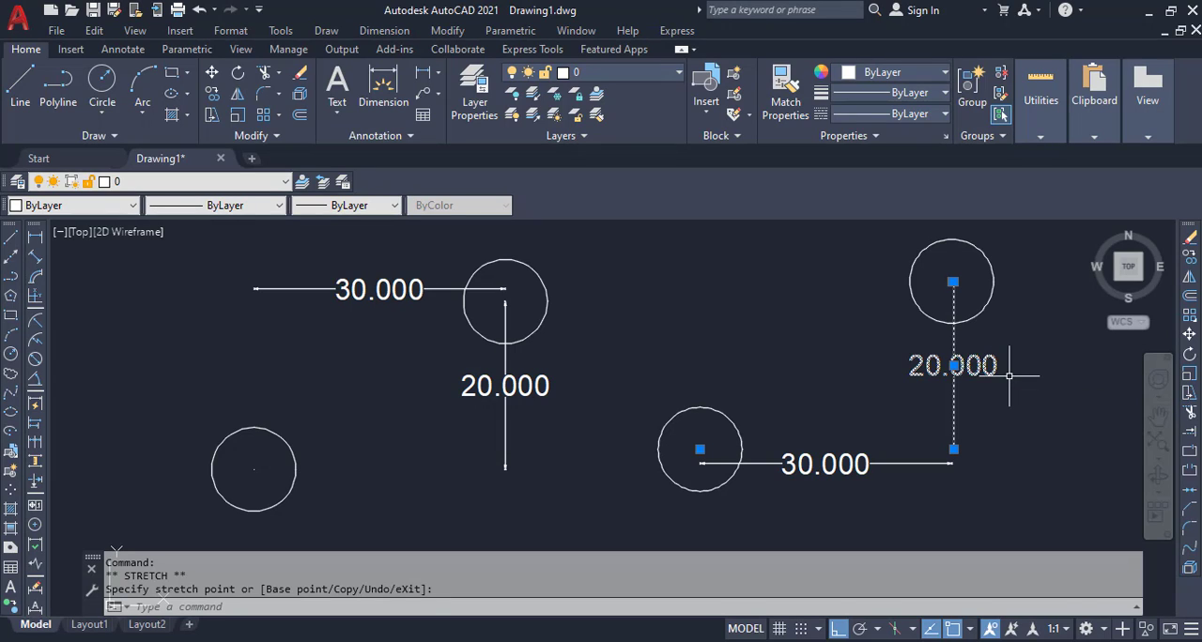
{"action": "key", "text": "Escape"}
{"action": "scroll", "coordinate": [720, 314], "scroll_direction": "down", "scroll_amount": 2}
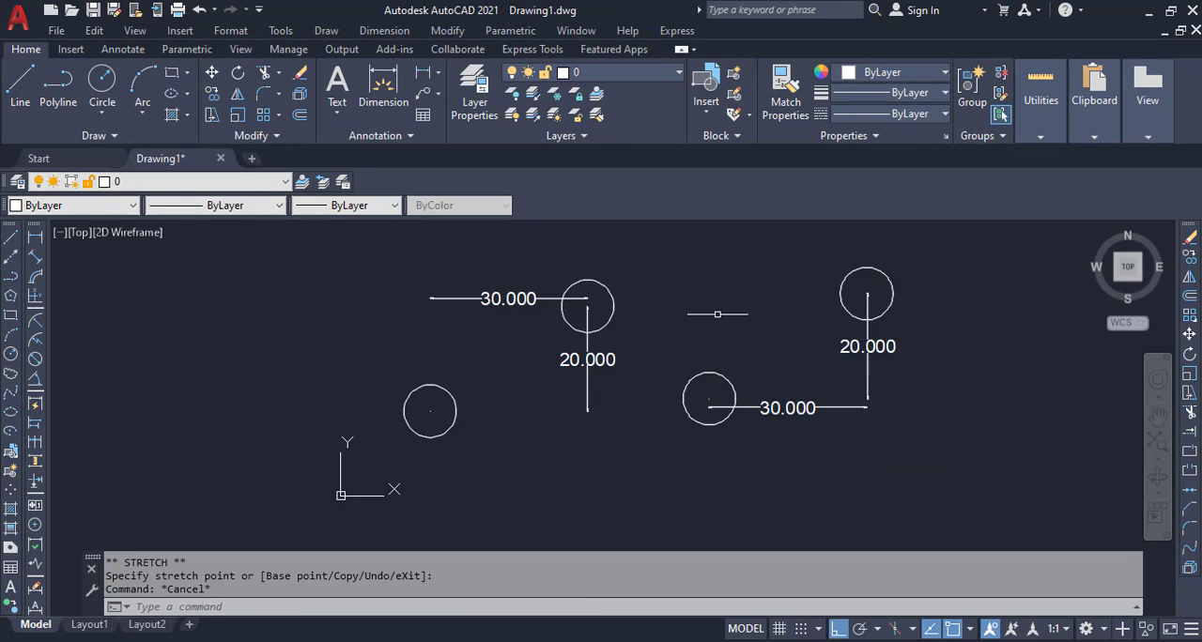
{"action": "scroll", "coordinate": [837, 393], "scroll_direction": "up", "scroll_amount": 2}
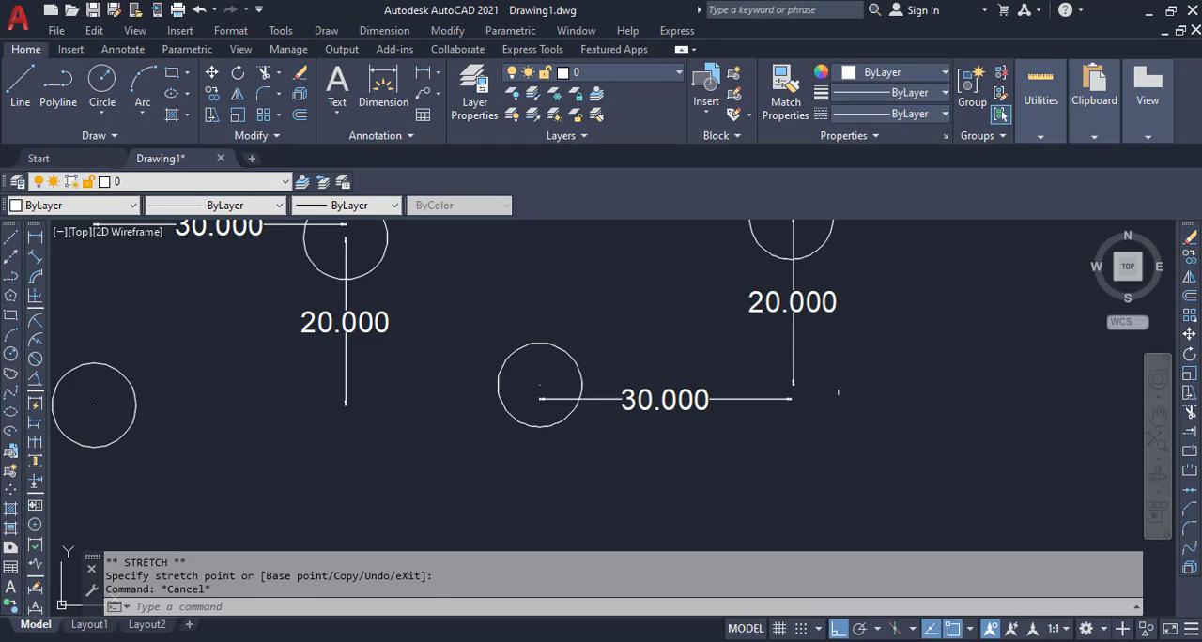
{"action": "scroll", "coordinate": [745, 416], "scroll_direction": "down", "scroll_amount": 2}
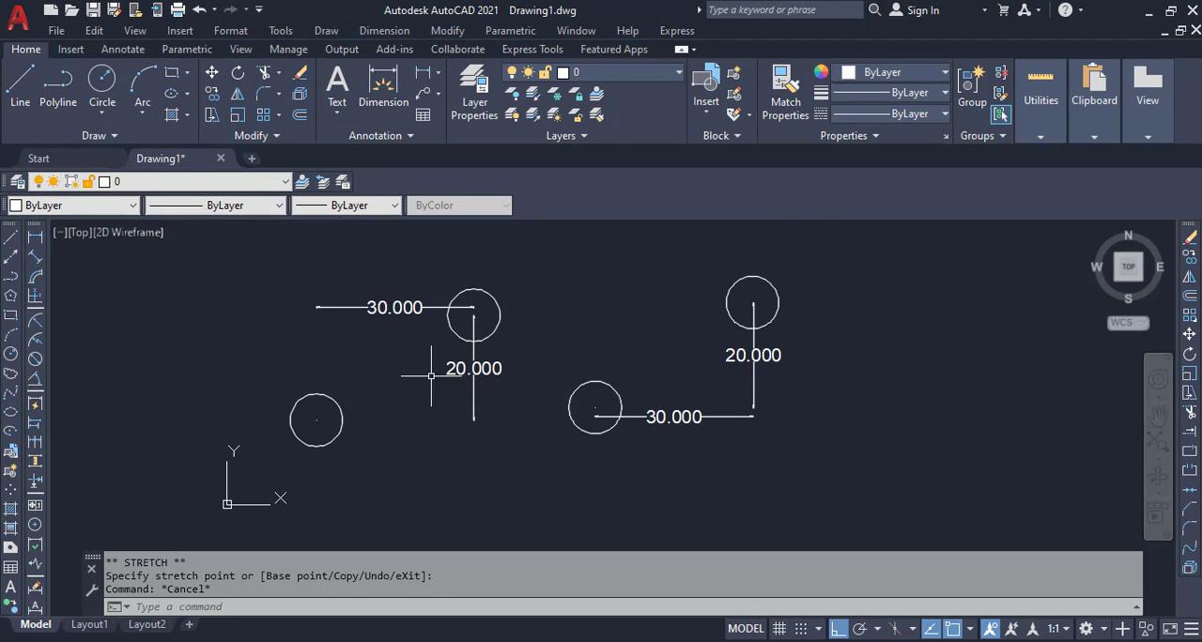
{"action": "type", "text": "p"}
{"action": "key", "text": "Return"}
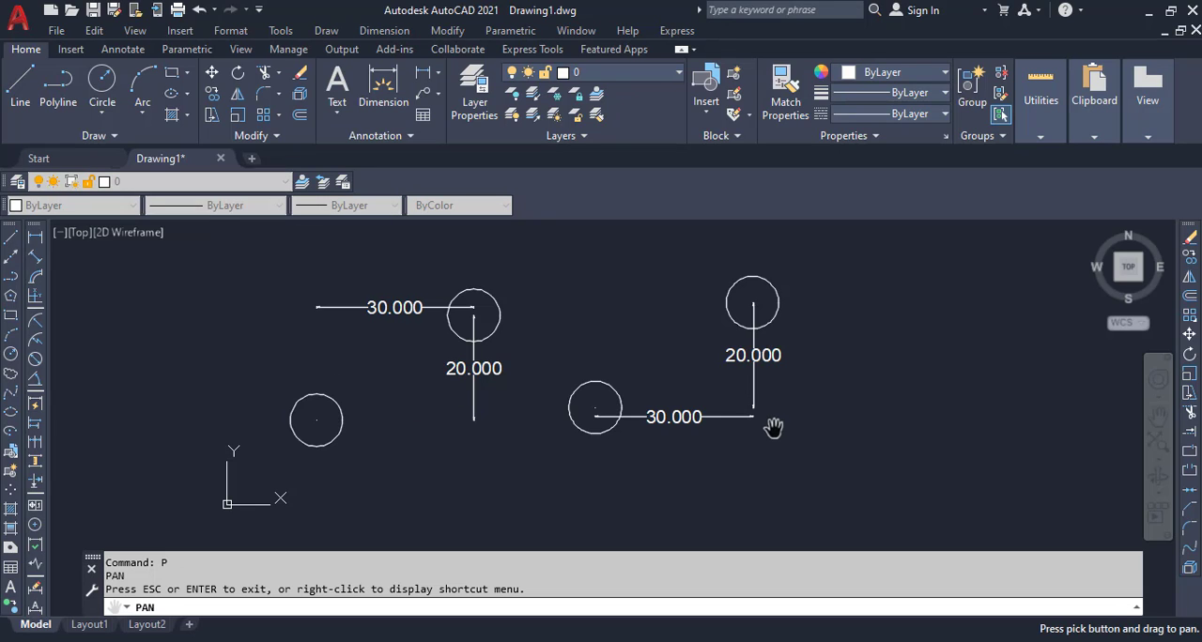
Step: Draw a rectangle with length 10 and width 5 in the empty area right of the second circle pair, using the Dimensions option
{"action": "mouse_move", "coordinate": [773, 427]}
{"action": "left_mouse_down"}
{"action": "mouse_move", "coordinate": [324, 432]}
{"action": "mouse_move", "coordinate": [348, 476]}
{"action": "left_mouse_up"}
{"action": "key", "text": "Escape"}
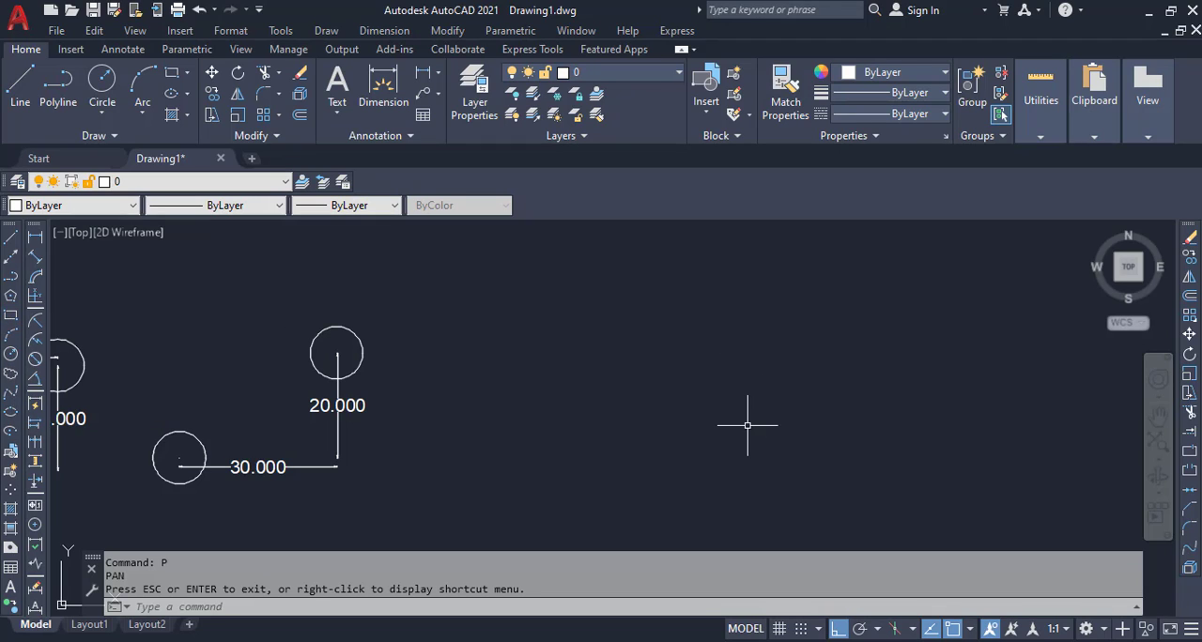
{"action": "type", "text": "rec"}
{"action": "key", "text": "Return"}
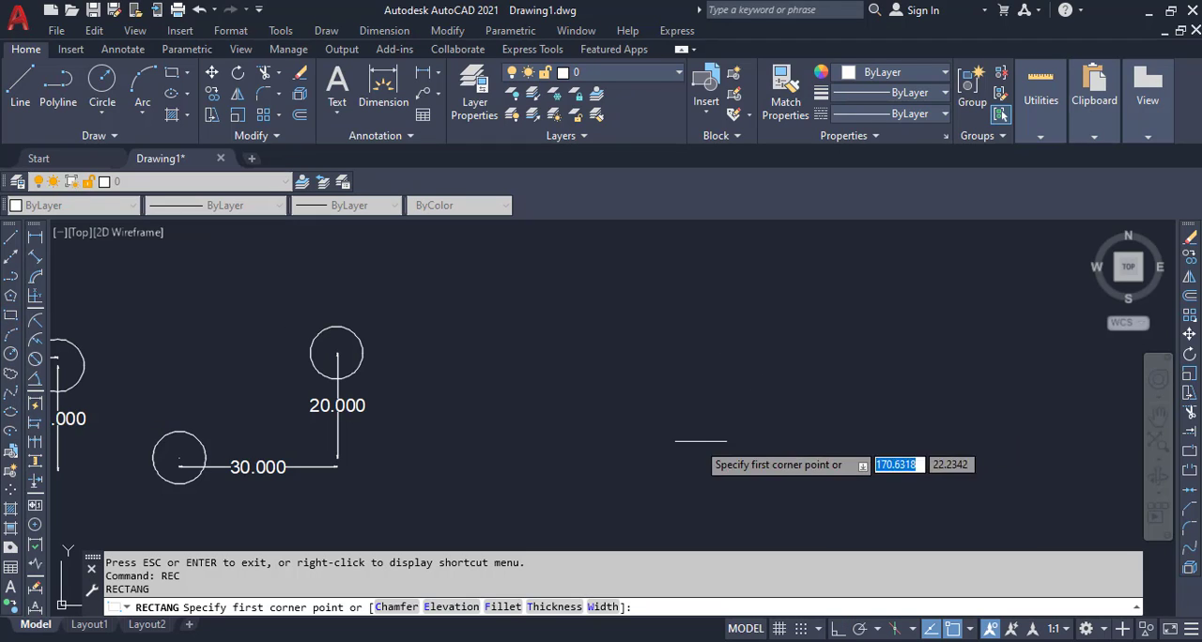
{"action": "left_click", "coordinate": [572, 465]}
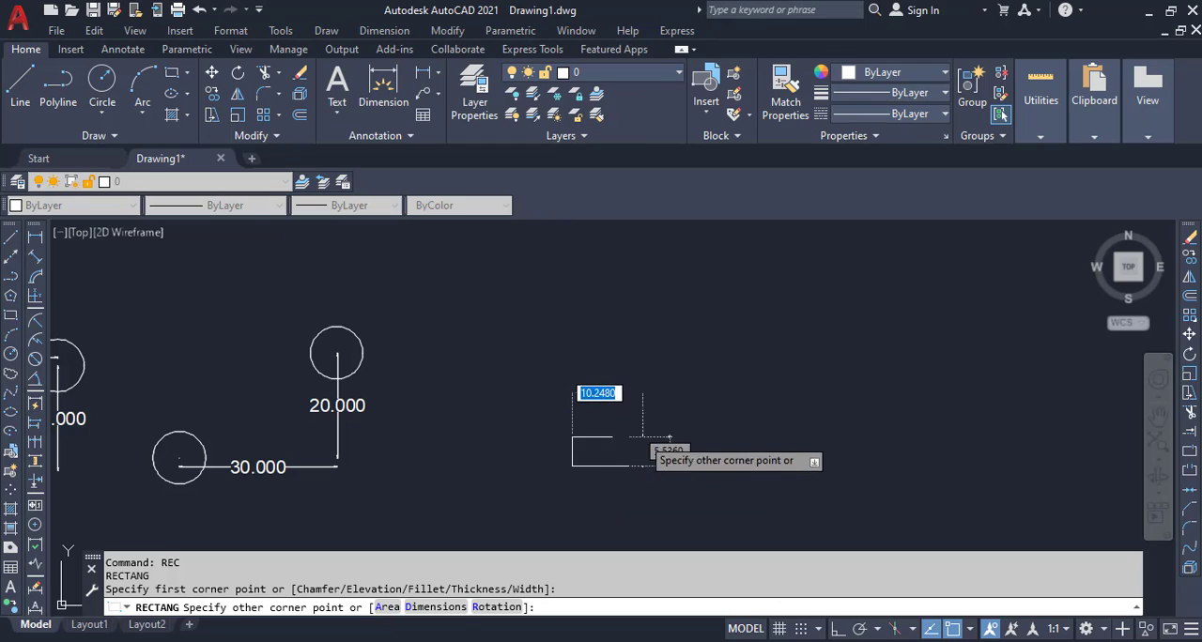
{"action": "type", "text": "d"}
{"action": "key", "text": "Return"}
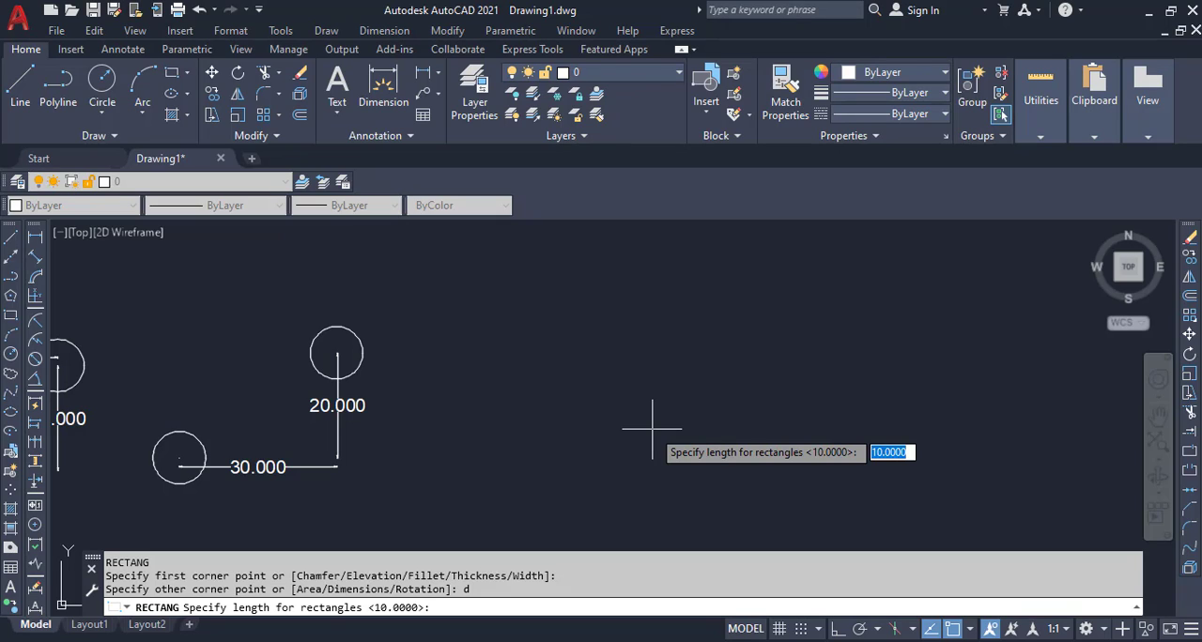
{"action": "key", "text": "Return"}
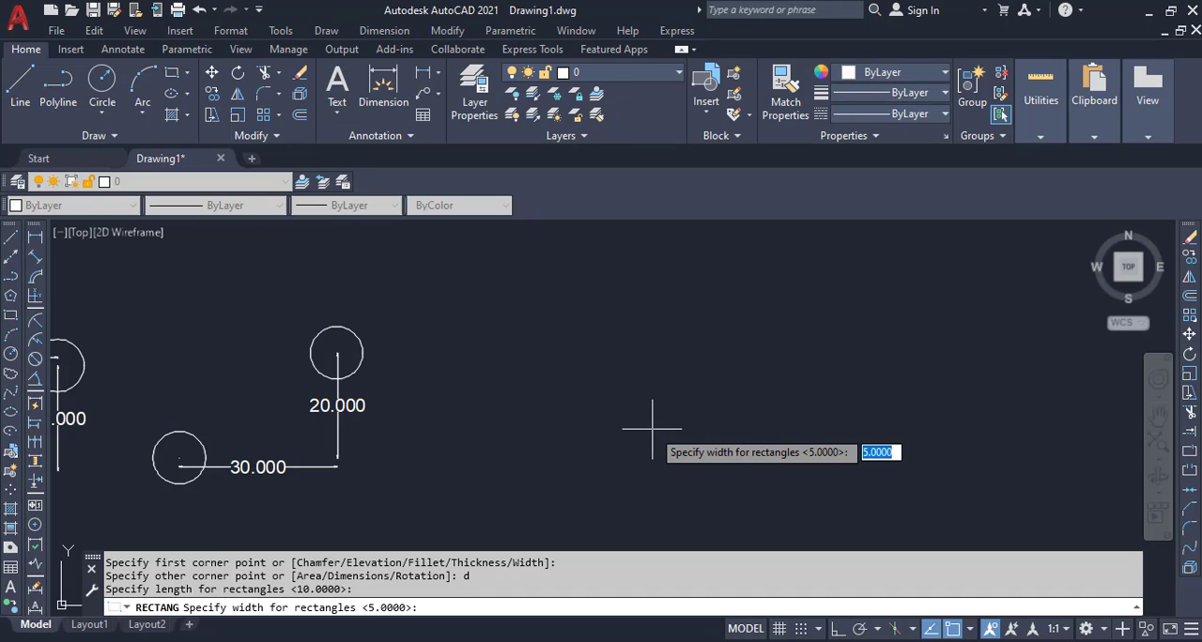
{"action": "key", "text": "Return"}
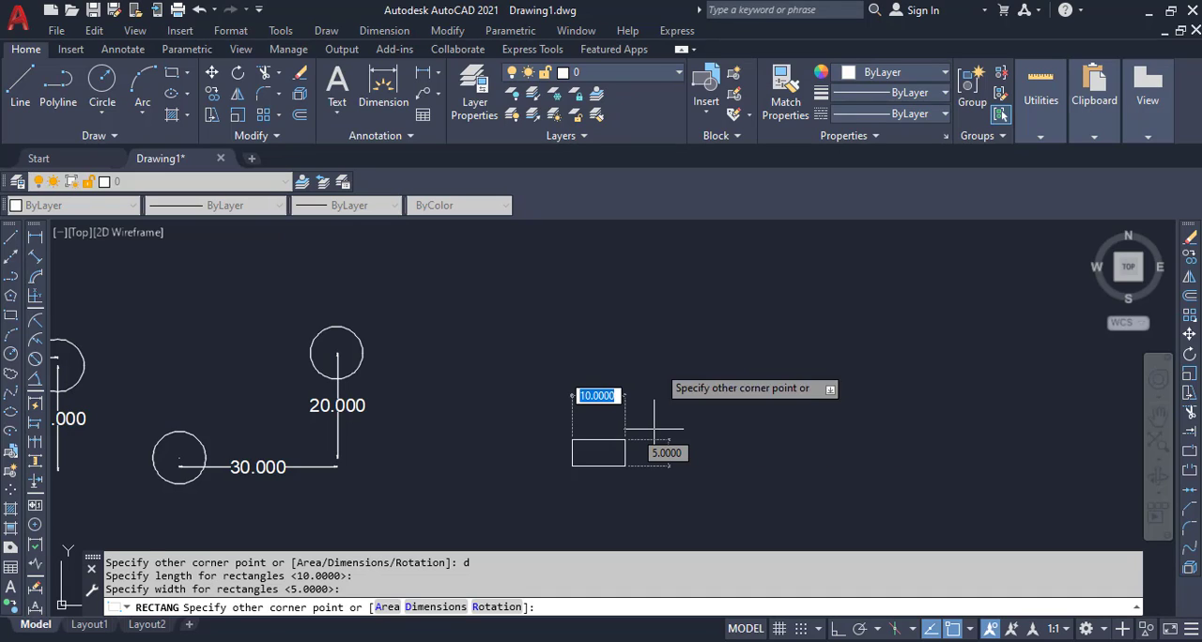
{"action": "left_click", "coordinate": [679, 340]}
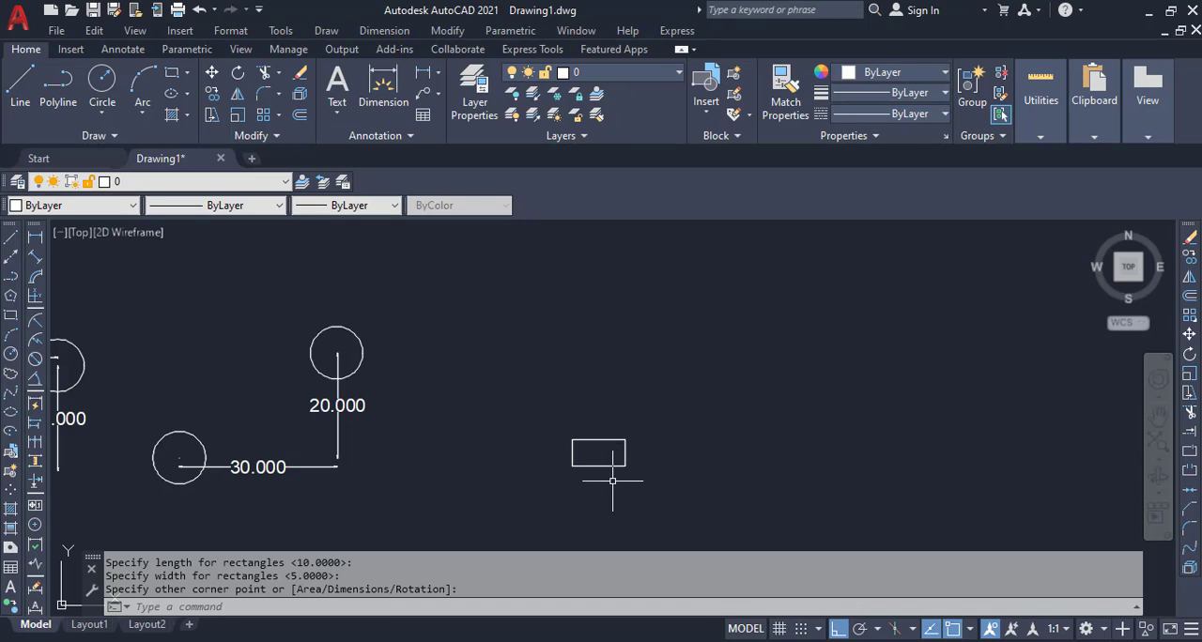
Step: Start a second rectangle, using tracking (tk) to place its first corner 30 right and 20 above the first rectangle's lower-right corner
{"action": "type", "text": "REC"}
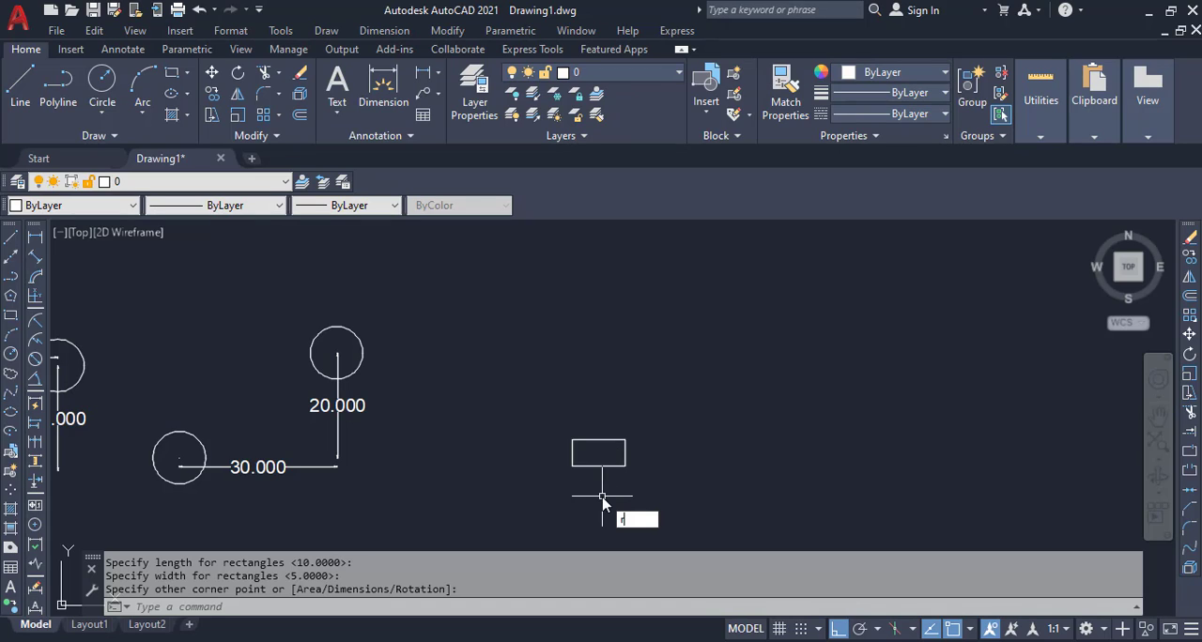
{"action": "key", "text": "Return"}
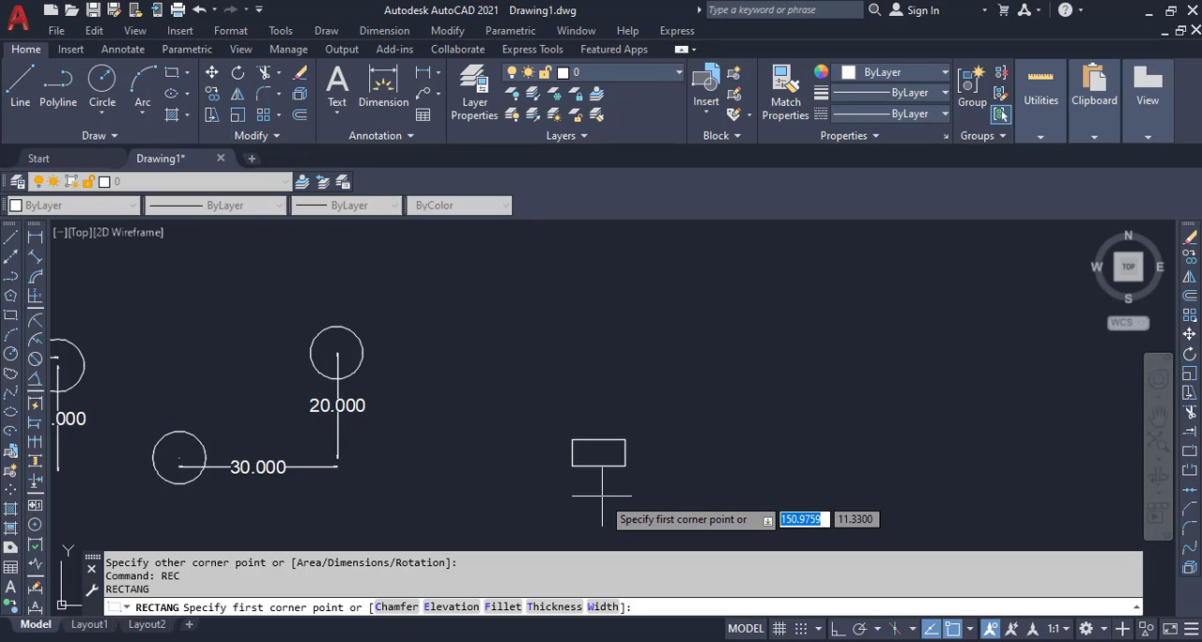
{"action": "type", "text": "tk"}
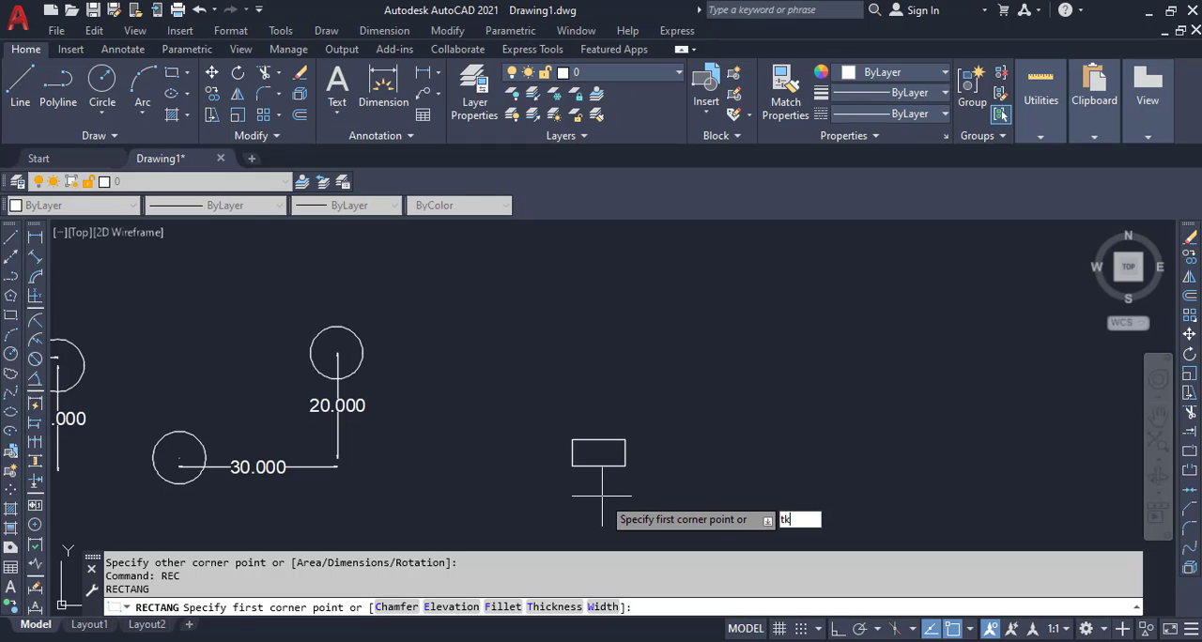
{"action": "key", "text": "Return"}
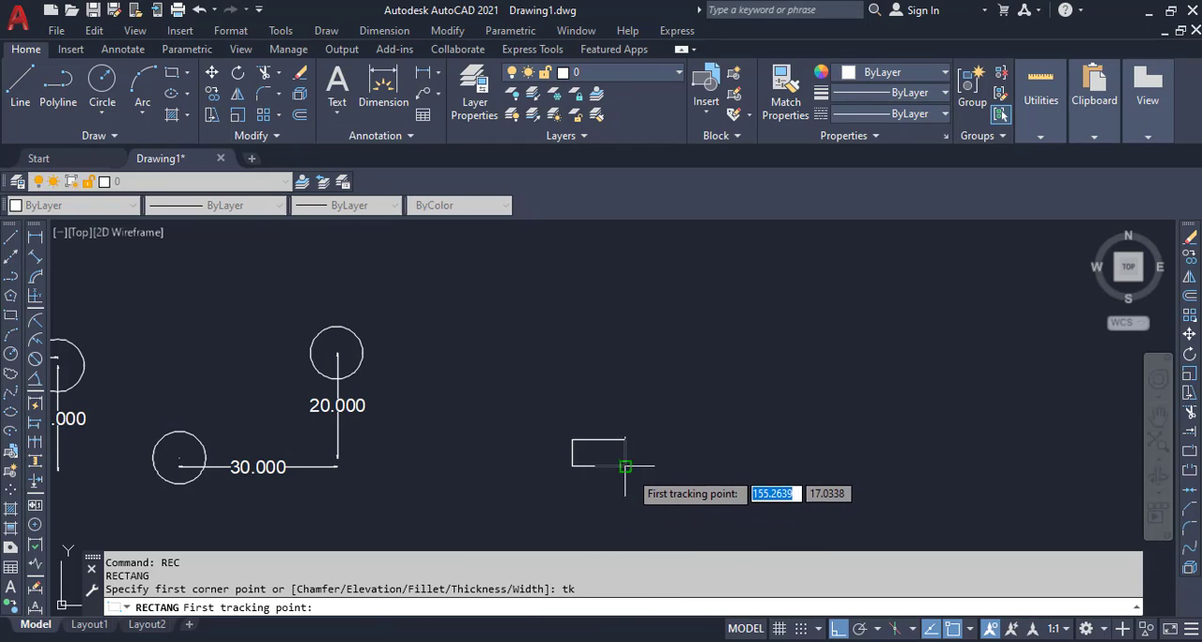
{"action": "scroll", "coordinate": [623, 465], "scroll_direction": "up", "scroll_amount": 4}
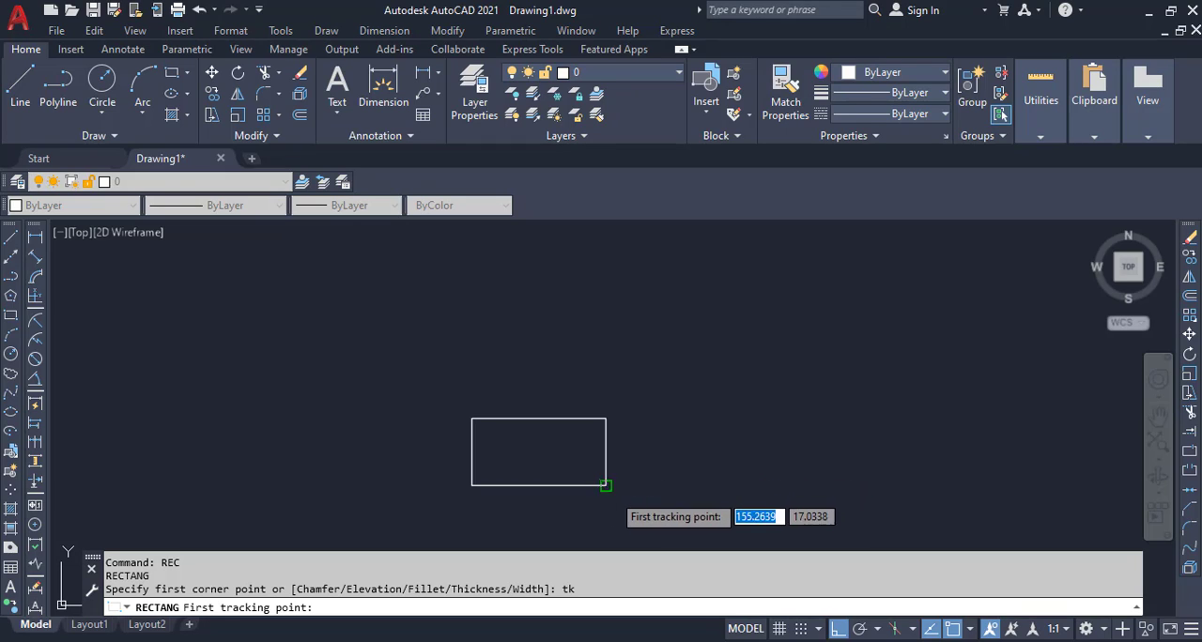
{"action": "left_click", "coordinate": [605, 486]}
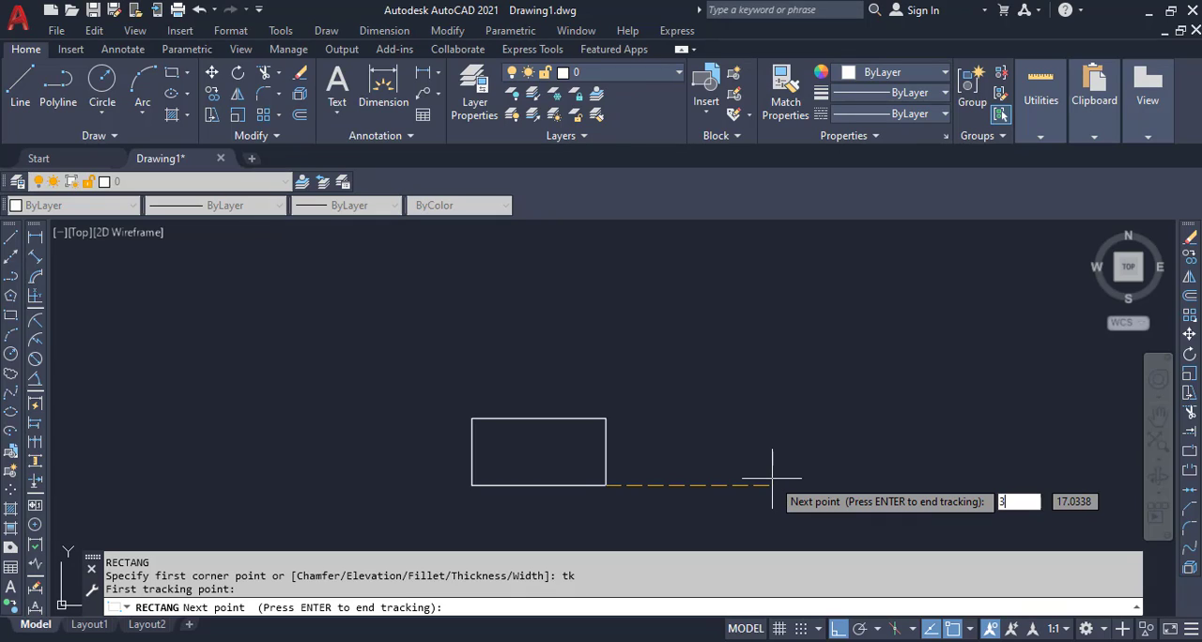
{"action": "type", "text": "30"}
{"action": "key", "text": "Return"}
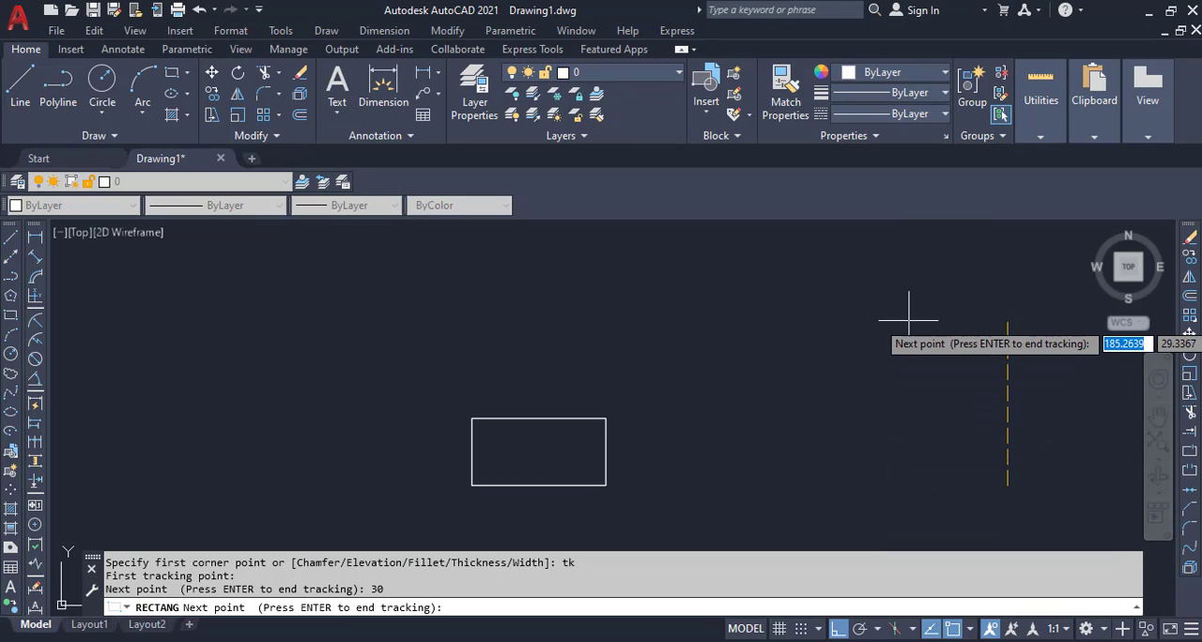
{"action": "type", "text": "20"}
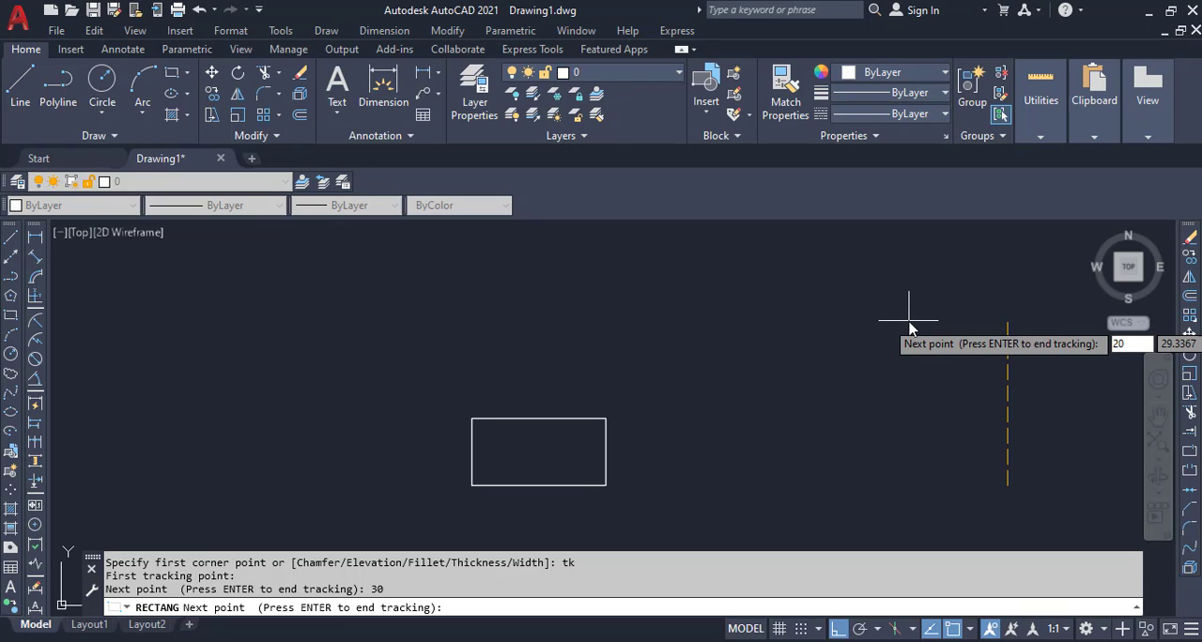
{"action": "key", "text": "Return"}
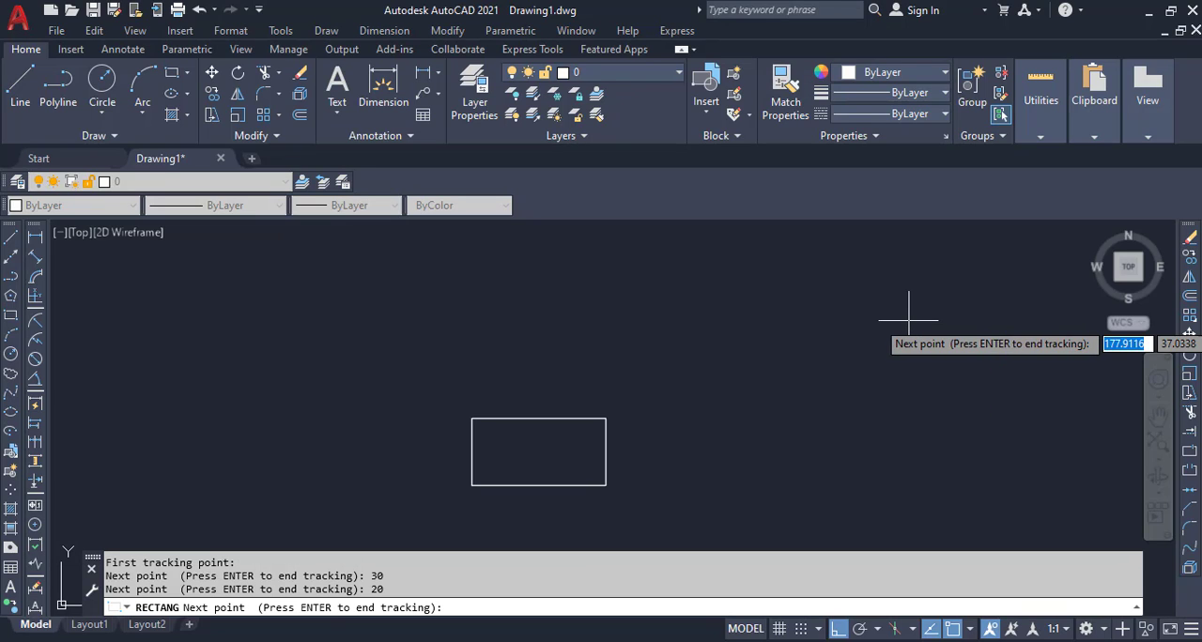
{"action": "scroll", "coordinate": [784, 435], "scroll_direction": "down", "scroll_amount": 6}
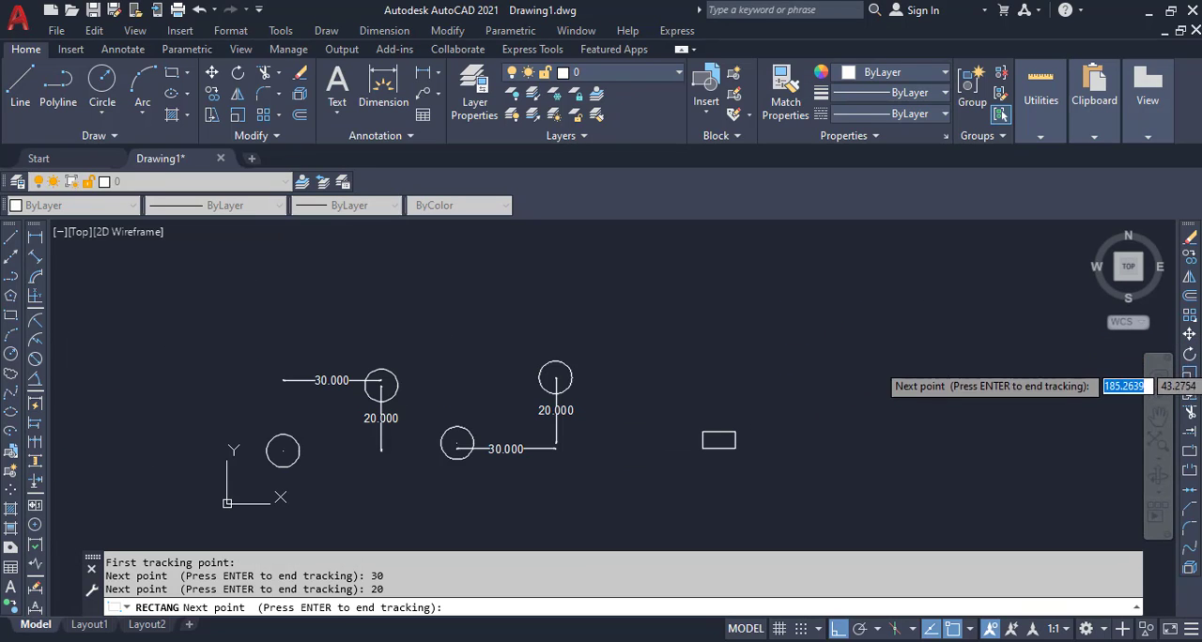
{"action": "scroll", "coordinate": [872, 357], "scroll_direction": "up", "scroll_amount": 8}
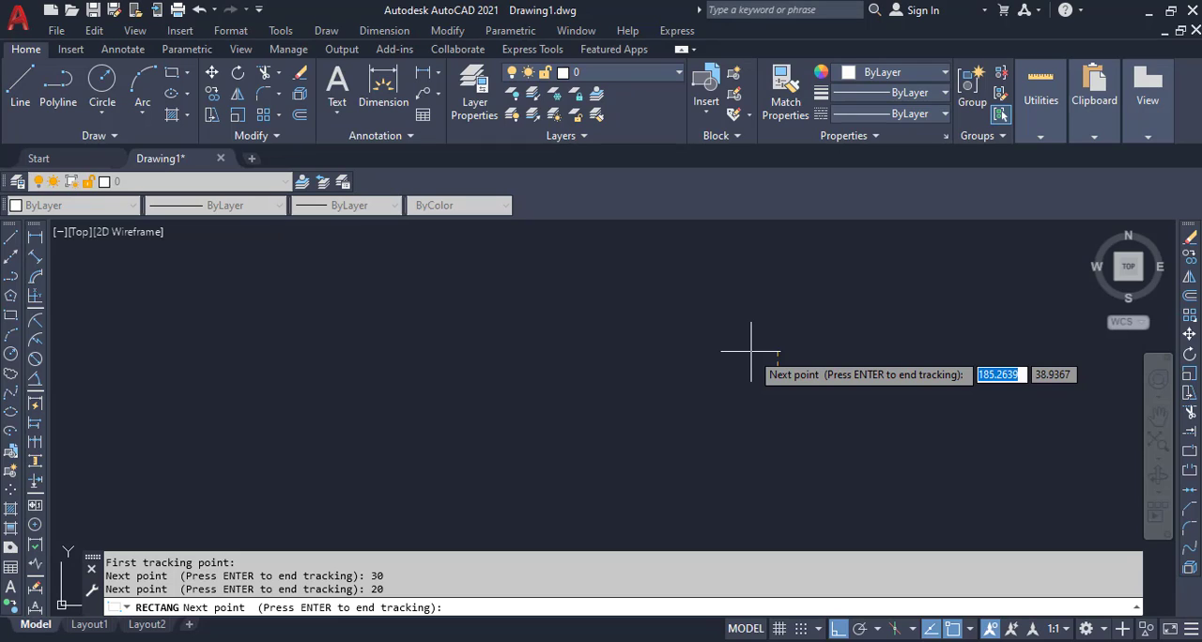
{"action": "key", "text": "Return"}
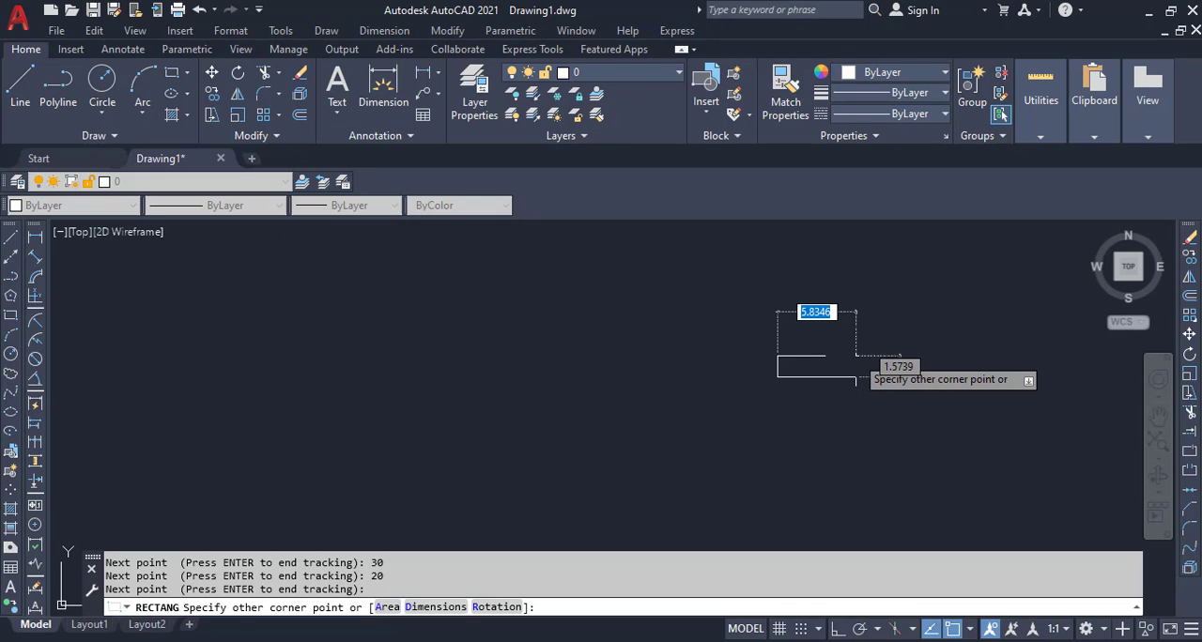
Step: Complete the second rectangle with length 10 and width 5, extending up and to the right from its first corner
{"action": "type", "text": "d"}
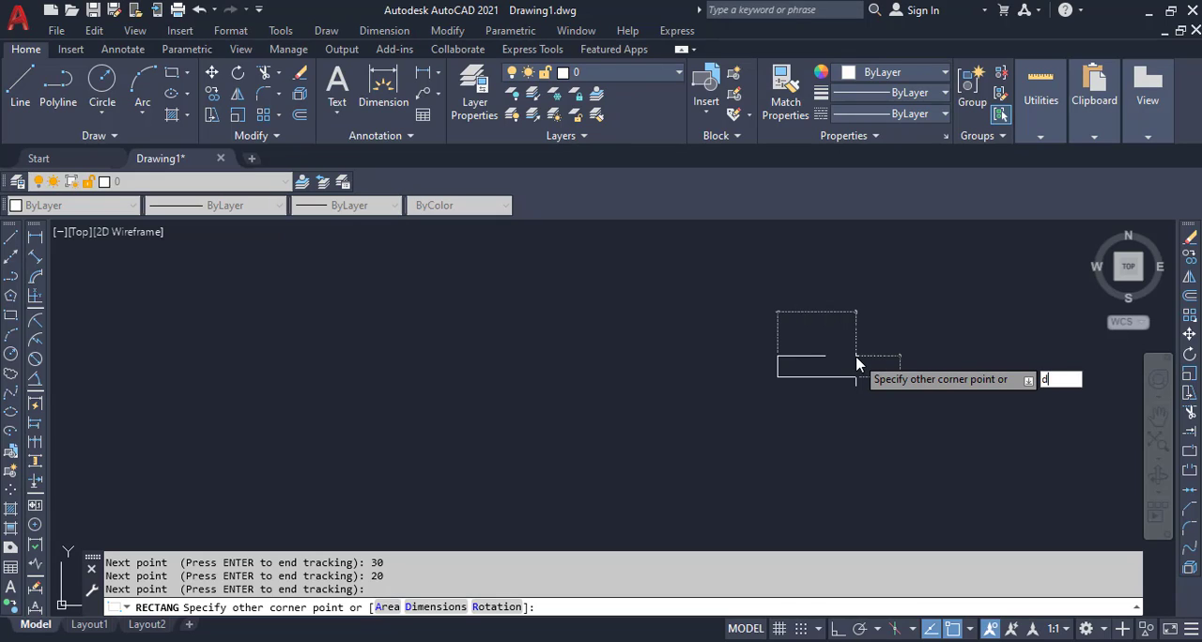
{"action": "key", "text": "Return"}
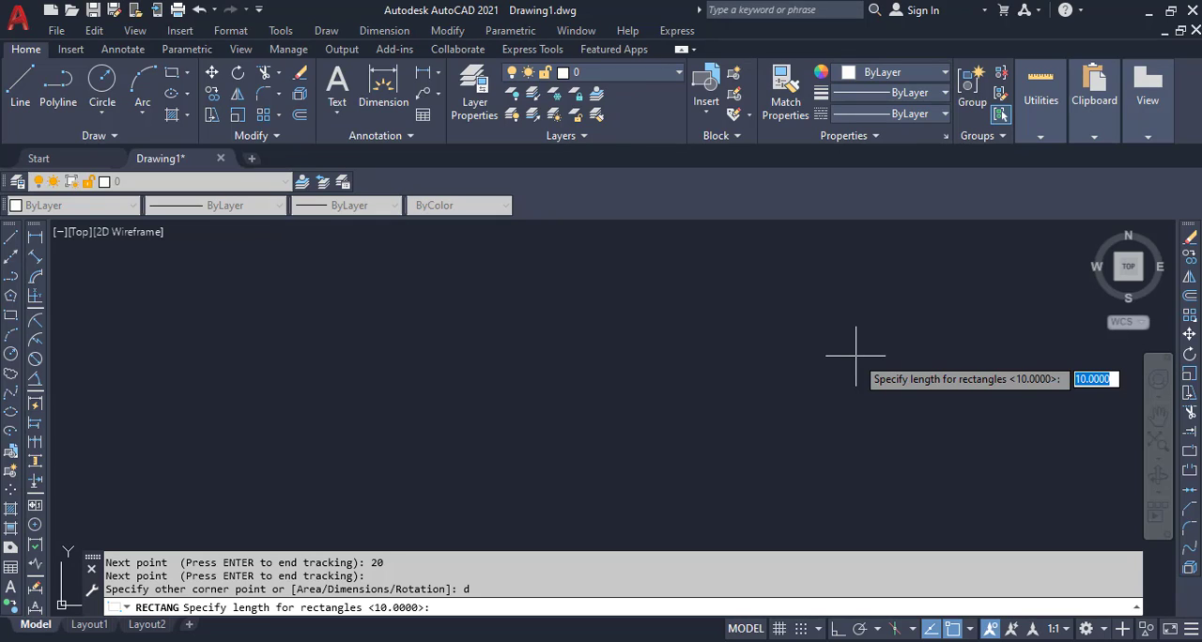
{"action": "key", "text": "Return"}
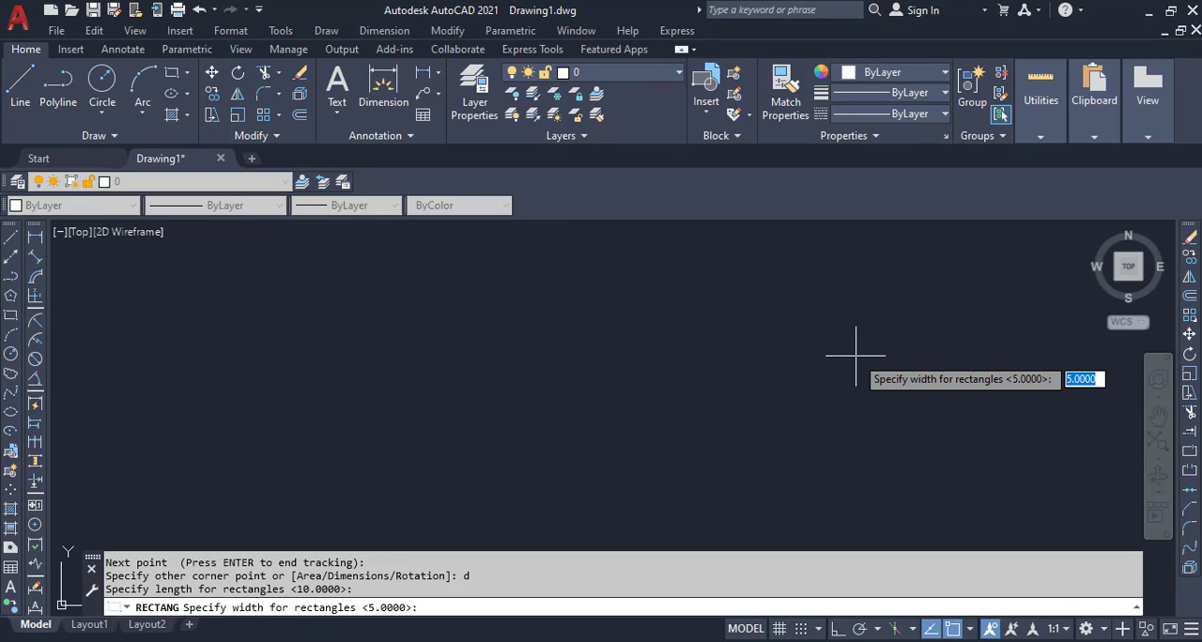
{"action": "key", "text": "Return"}
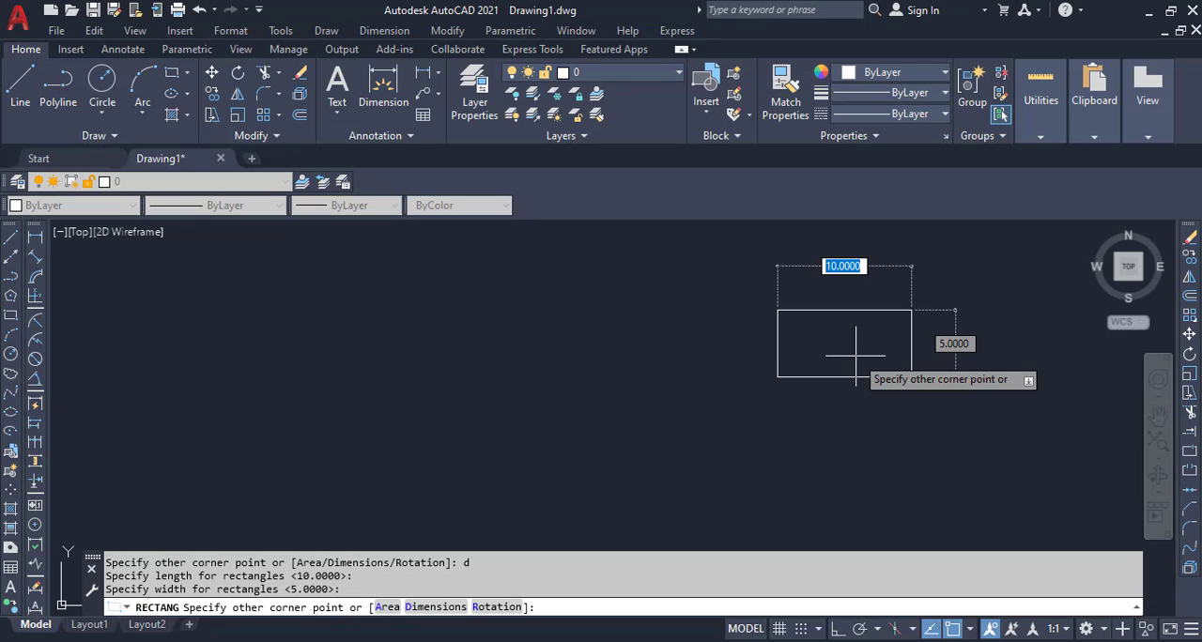
{"action": "left_click", "coordinate": [890, 332]}
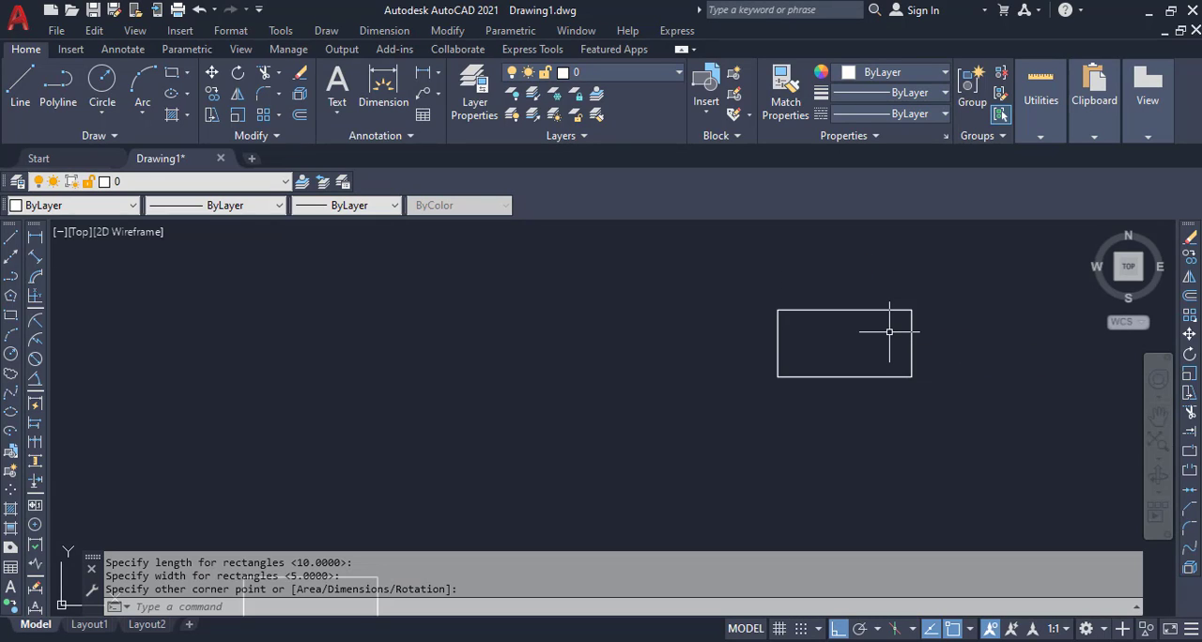
{"action": "scroll", "coordinate": [834, 271], "scroll_direction": "down", "scroll_amount": 3}
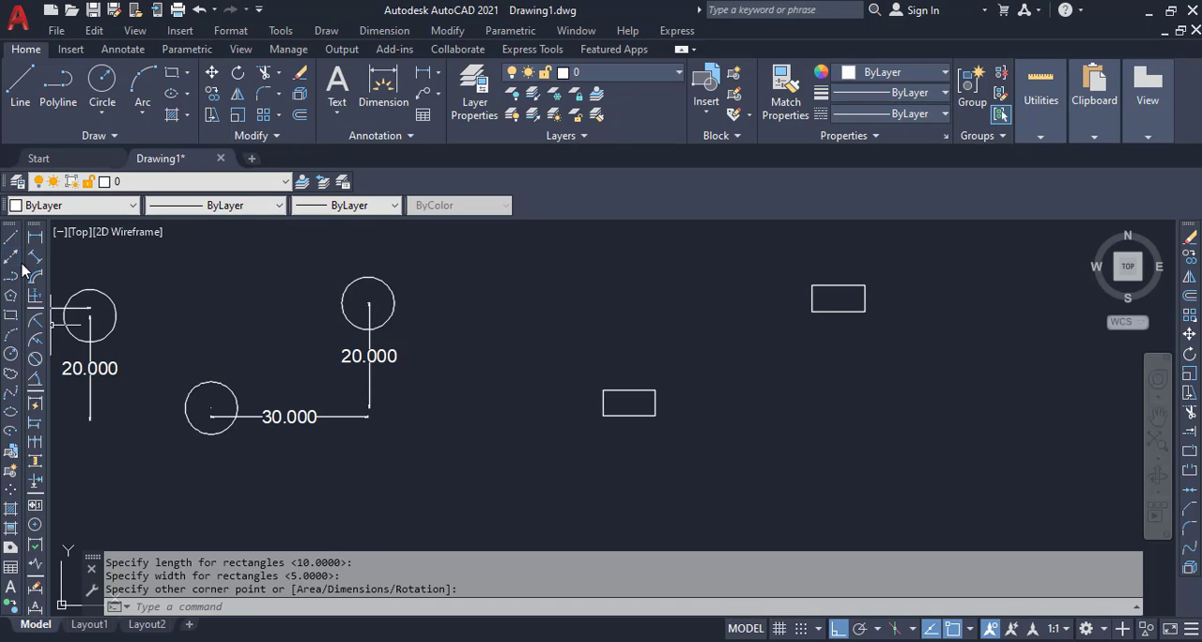
{"action": "left_click", "coordinate": [35, 237]}
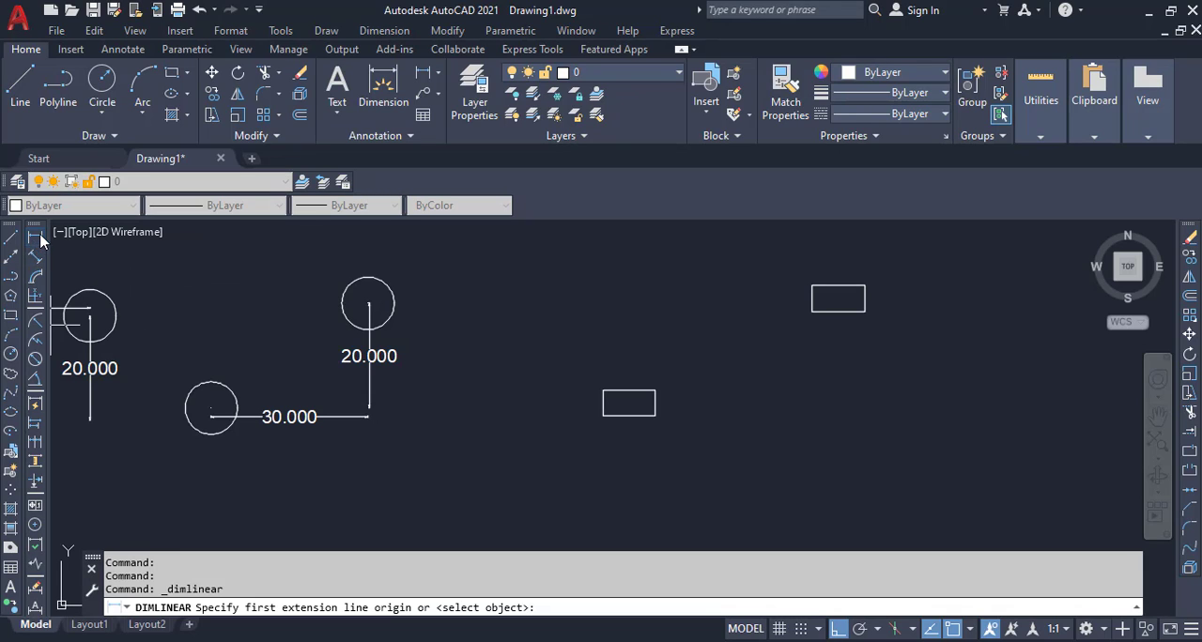
{"action": "left_click", "coordinate": [655, 390]}
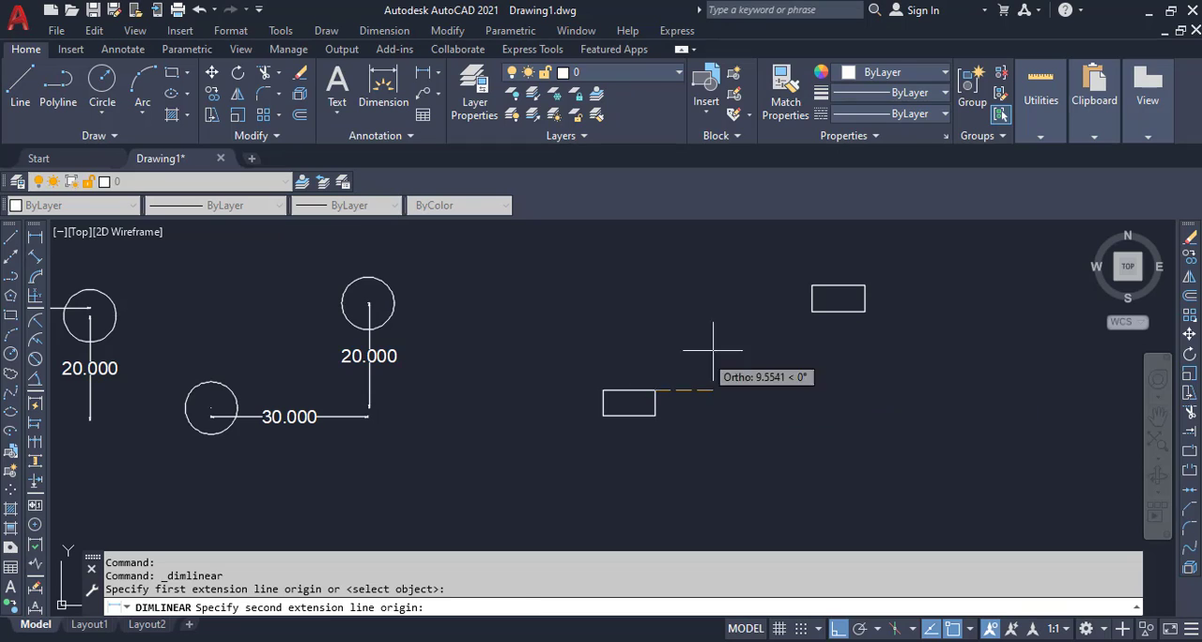
{"action": "left_click", "coordinate": [813, 310]}
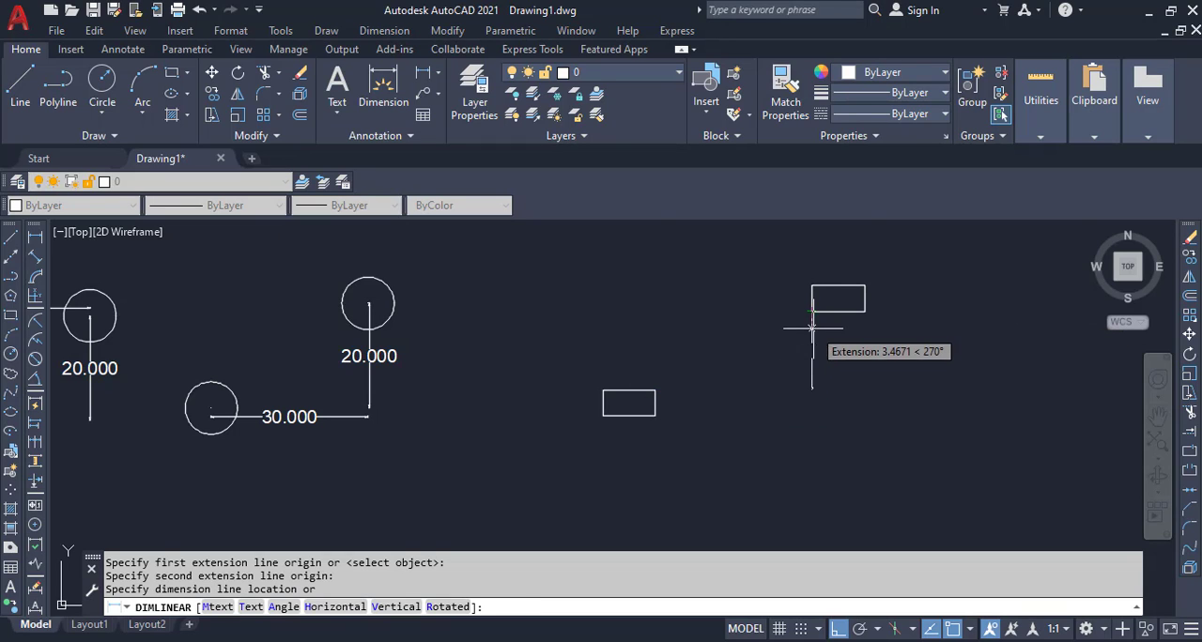
{"action": "key", "text": "Escape"}
Step: Add a horizontal linear dimension from the lower rectangle's lower-right corner to the upper rectangle's lower-left corner, placed between the two rectangles
{"action": "key", "text": "Return"}
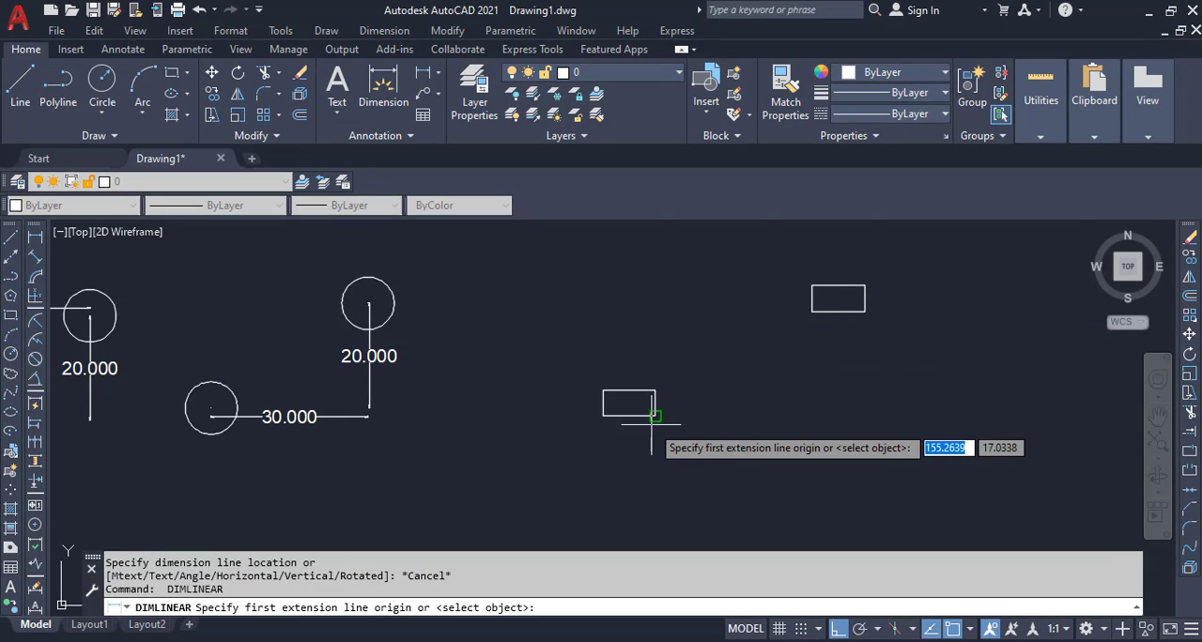
{"action": "left_click", "coordinate": [656, 415]}
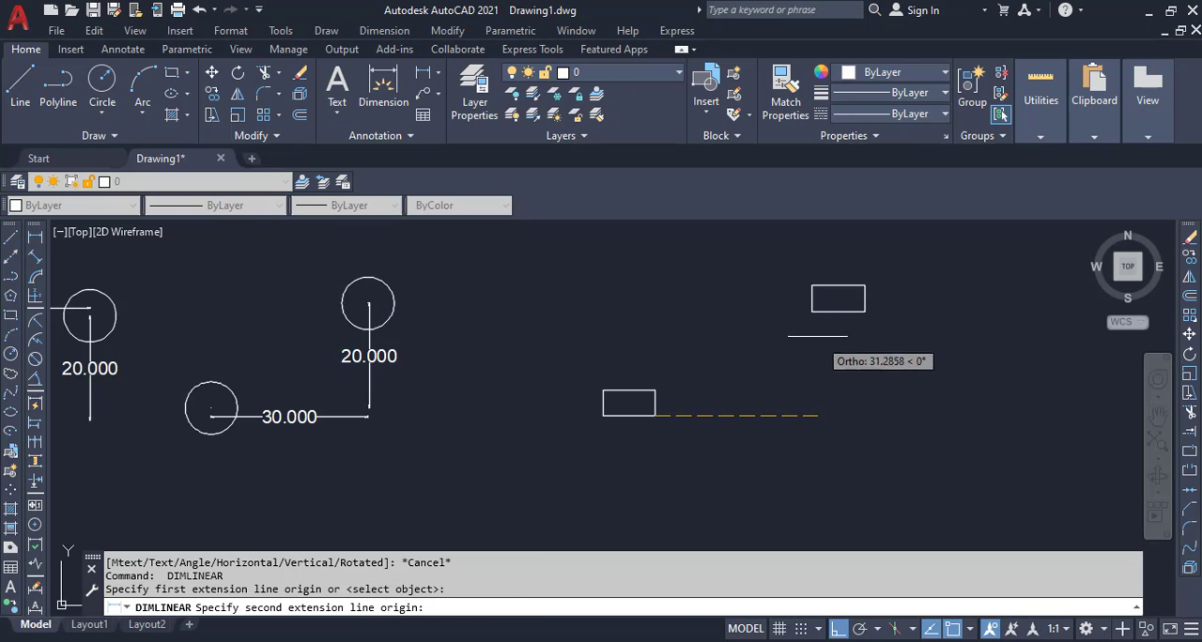
{"action": "left_click", "coordinate": [812, 310]}
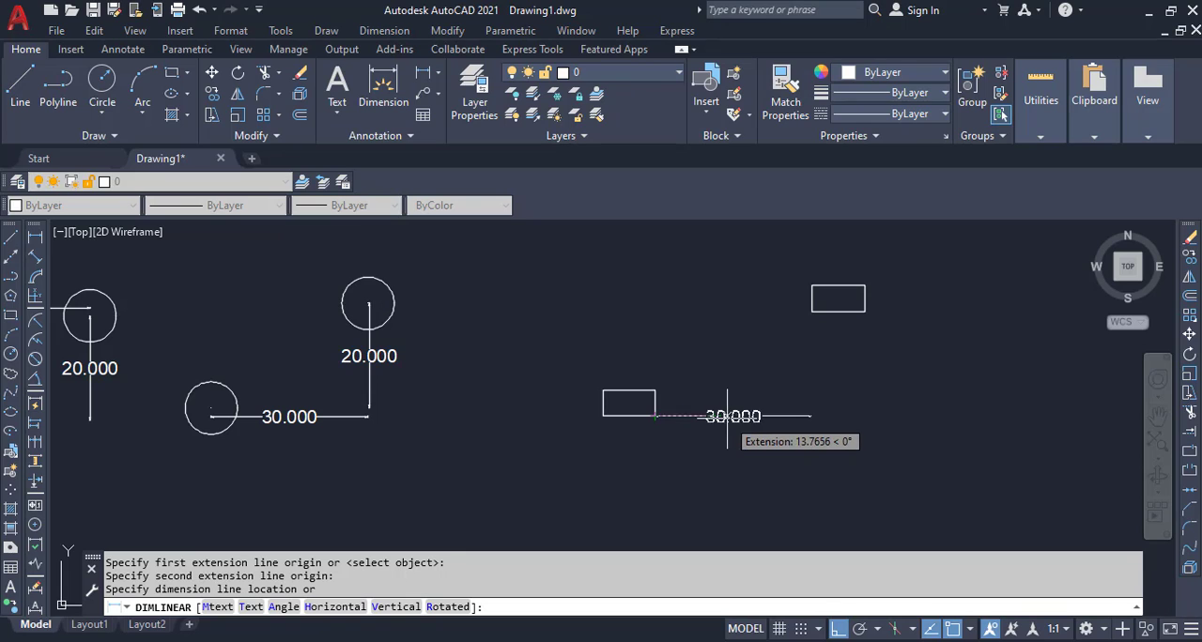
{"action": "left_click", "coordinate": [765, 367]}
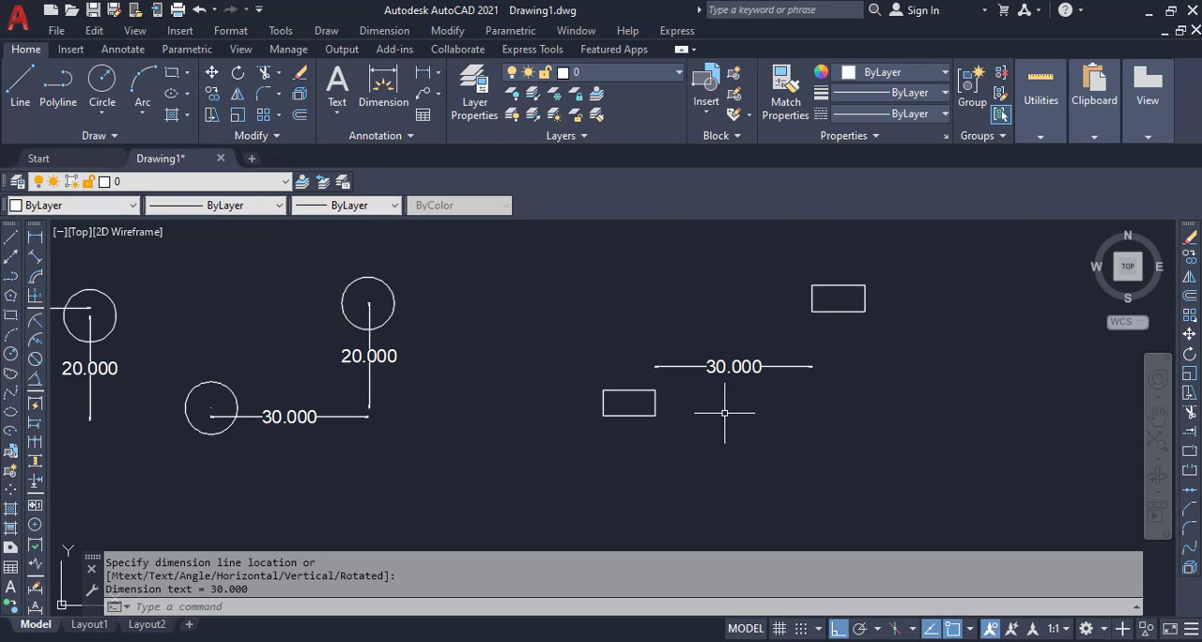
Step: Add a vertical linear dimension between the same two rectangle corners, placed beneath the upper rectangle
{"action": "key", "text": "Return"}
{"action": "left_click", "coordinate": [654, 416]}
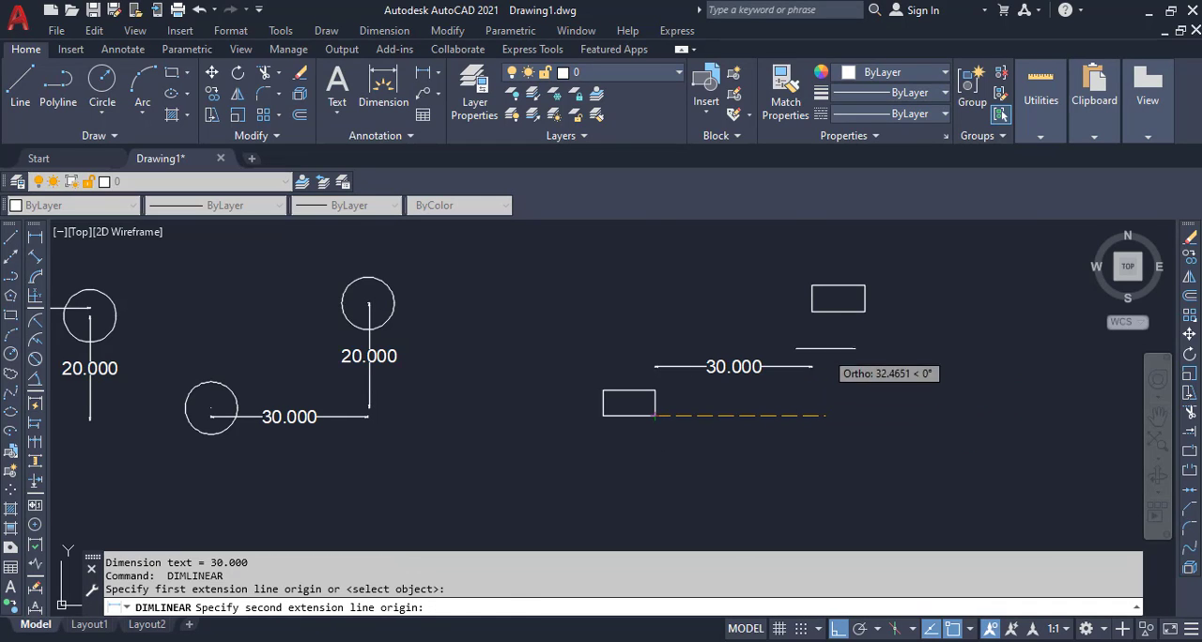
{"action": "left_click", "coordinate": [812, 311]}
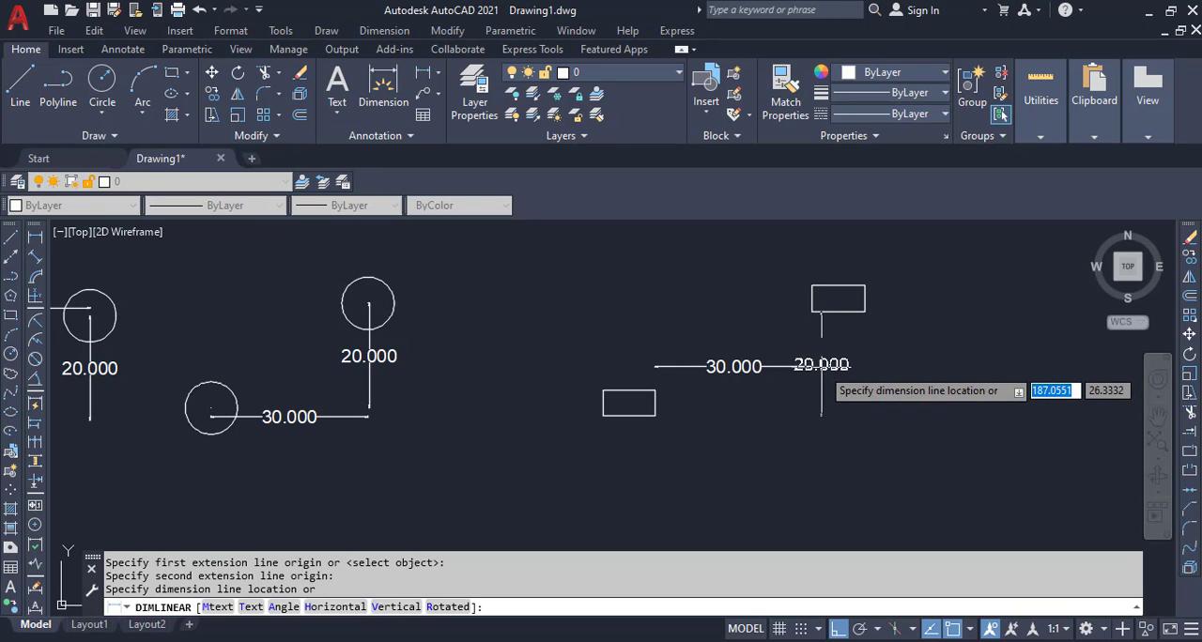
{"action": "left_click", "coordinate": [832, 417]}
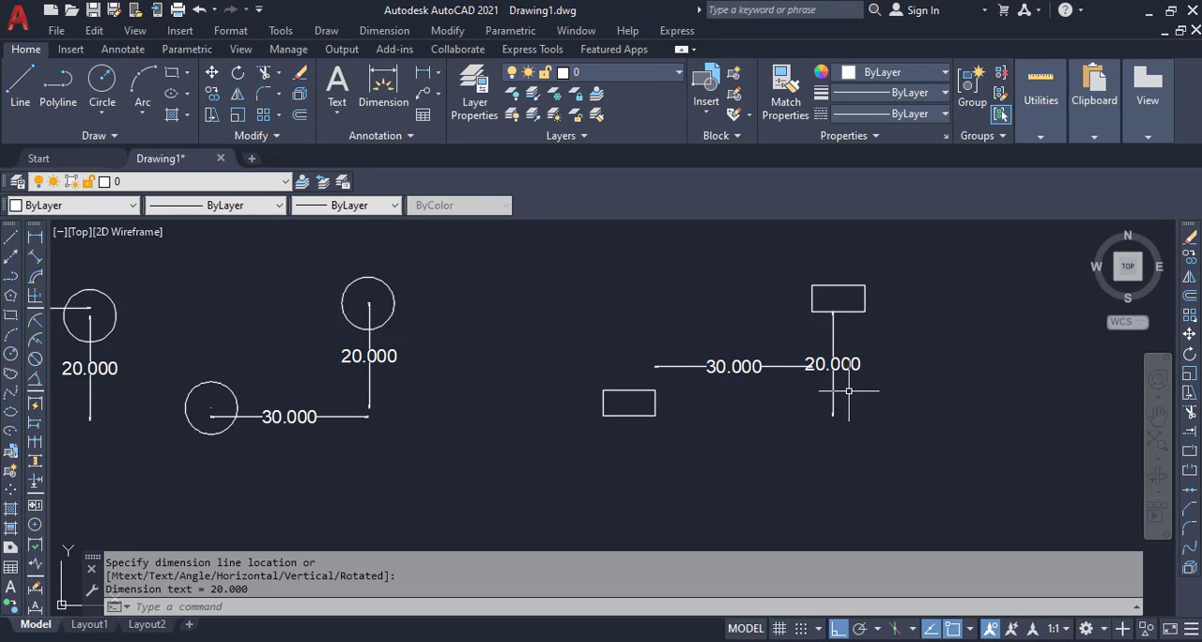